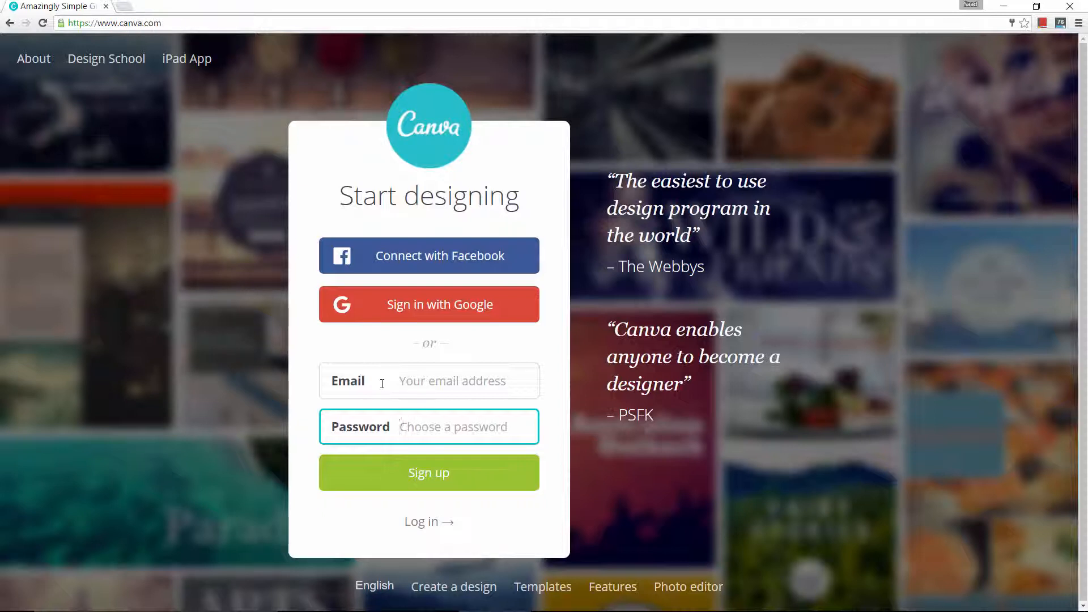
- Fill in the account e-mail and password and log in to the existing account
click(412, 382)
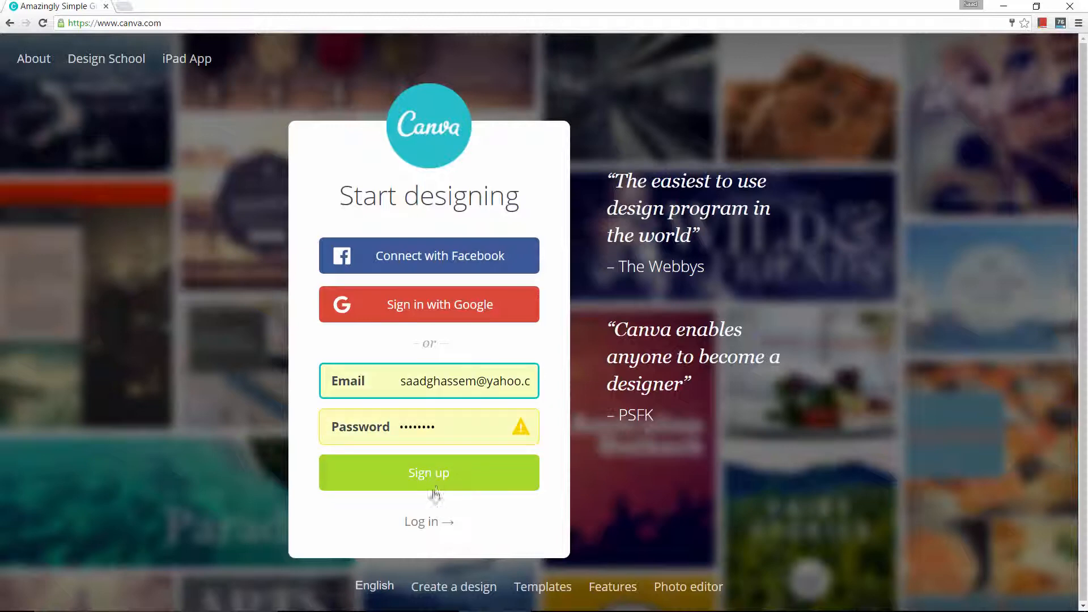
click(427, 524)
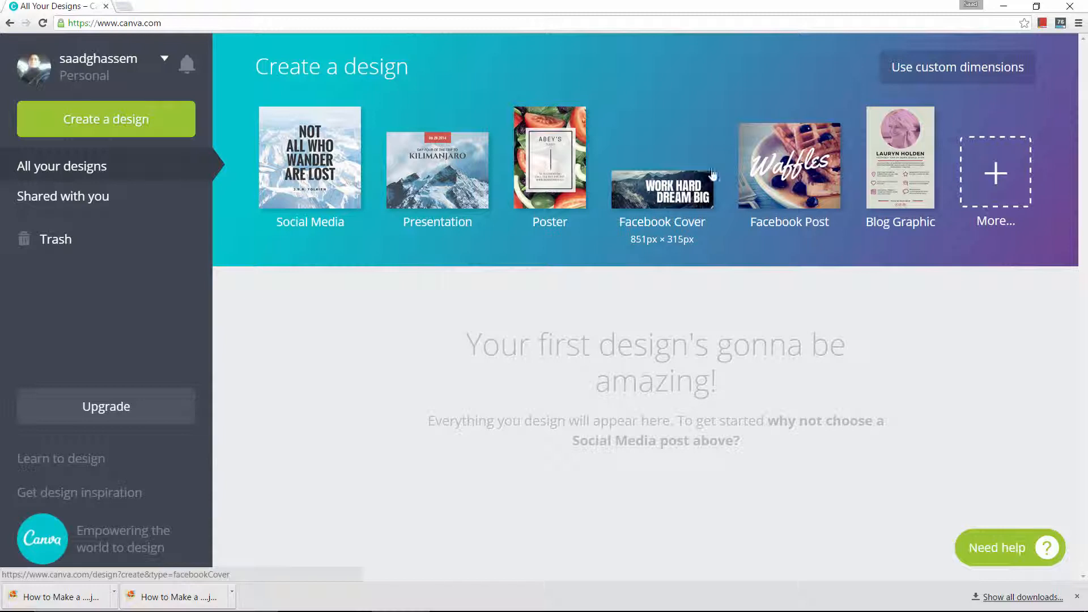
- Create a new design with custom dimensions of 1920 × 1080 px
click(936, 66)
text(1920)
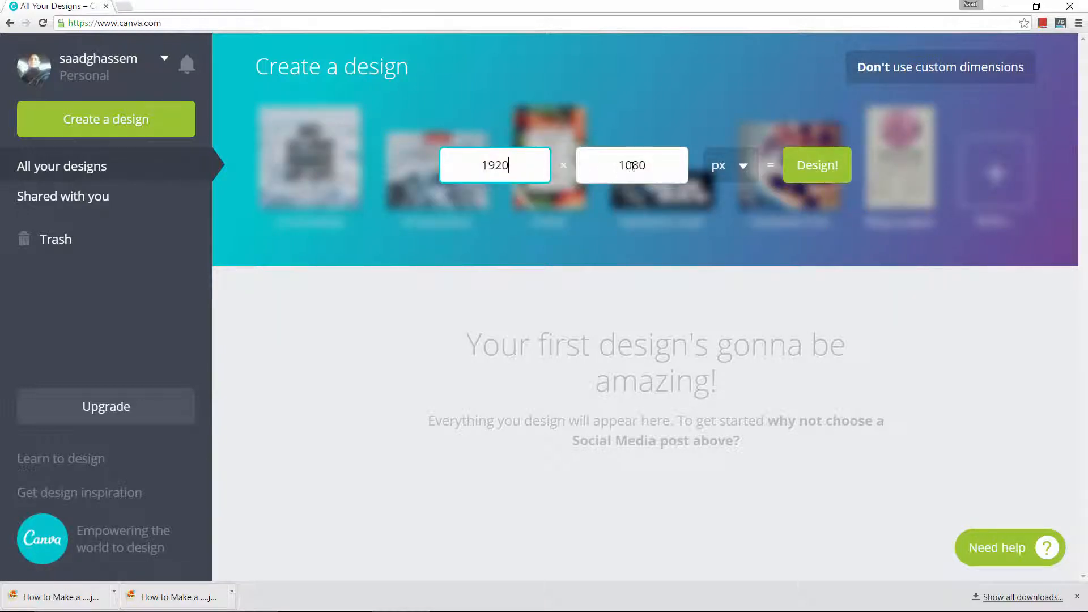
click(808, 167)
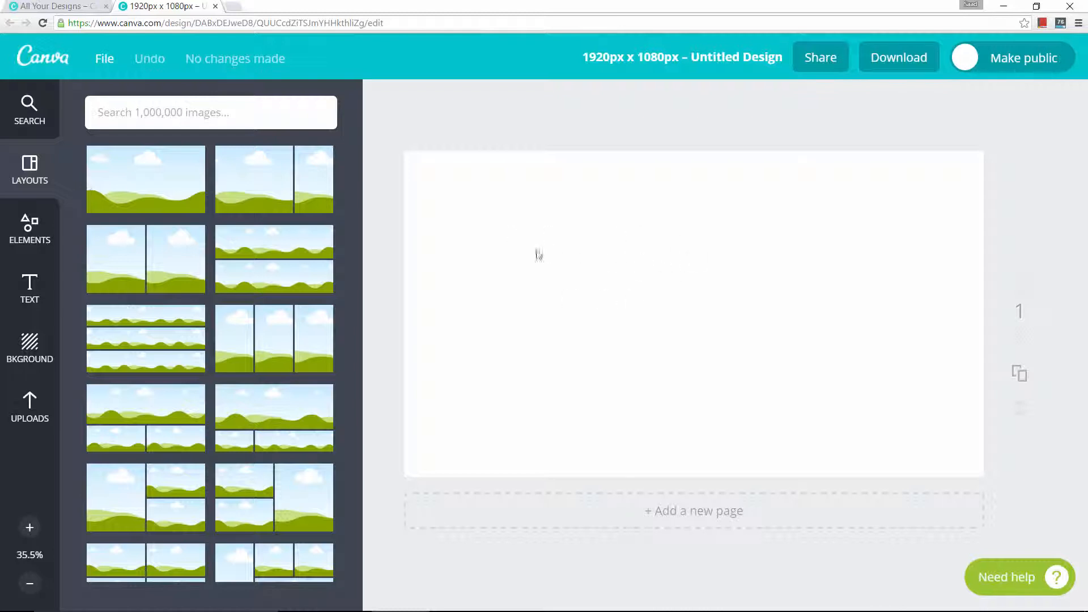
- Upload the image 2016-02-19 from the Custom Thumbnail YouTube folder to the uploads
click(49, 418)
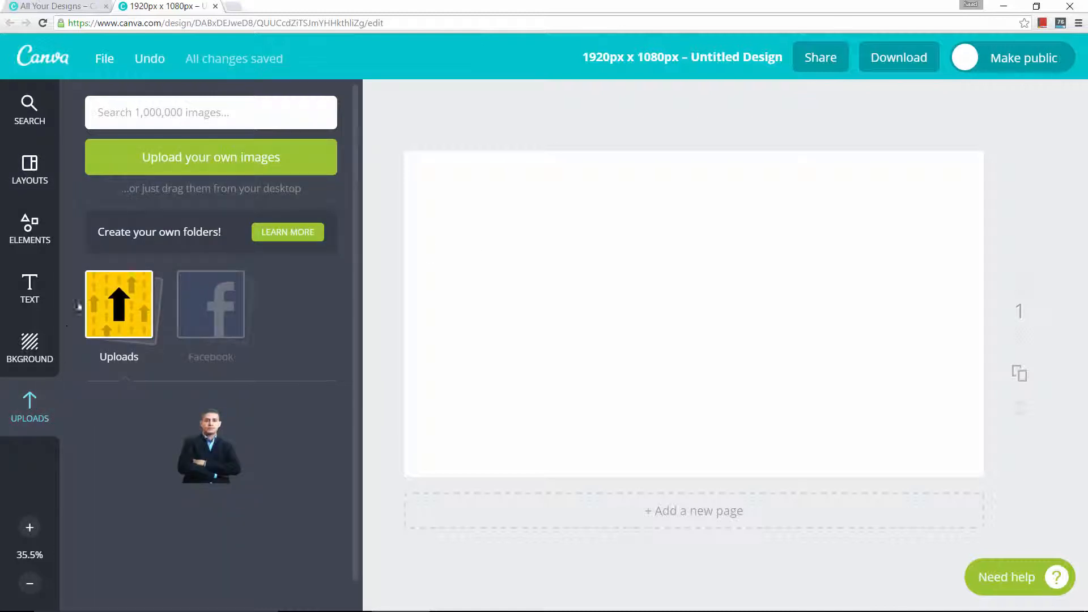
click(185, 158)
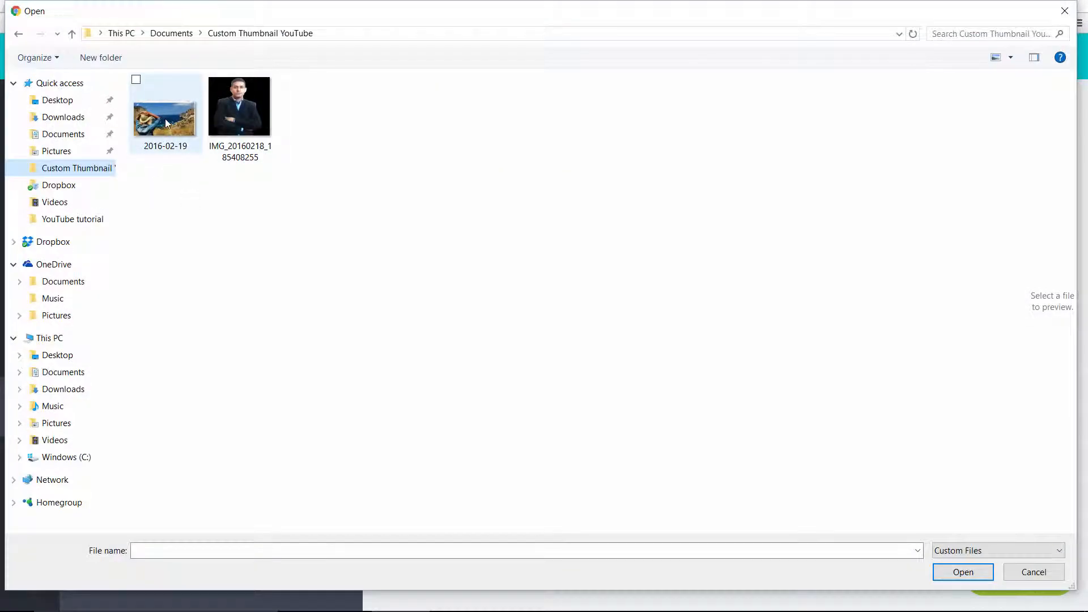
click(168, 123)
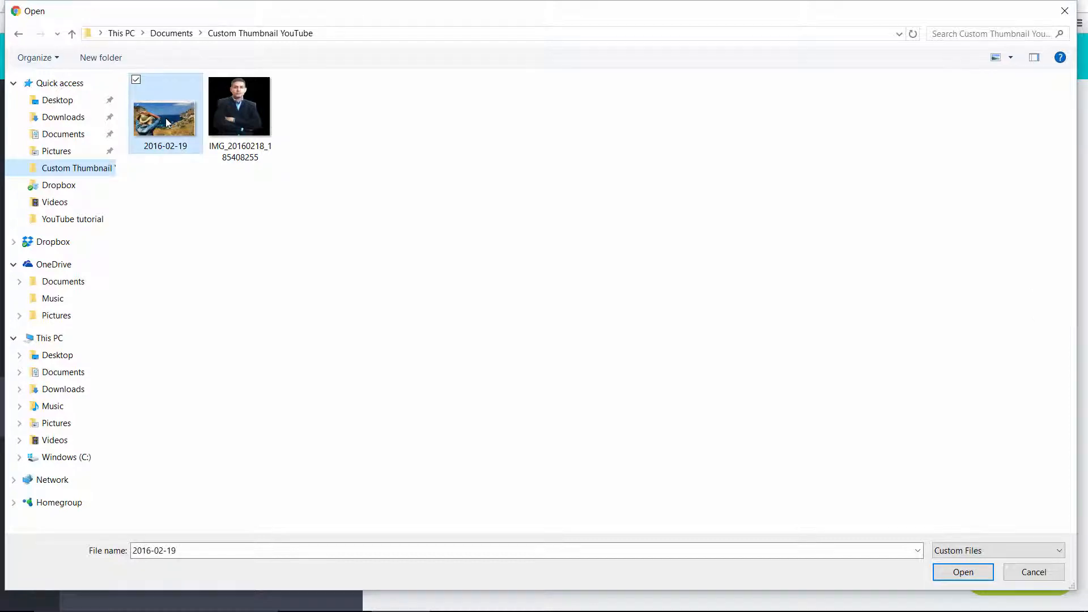
click(963, 573)
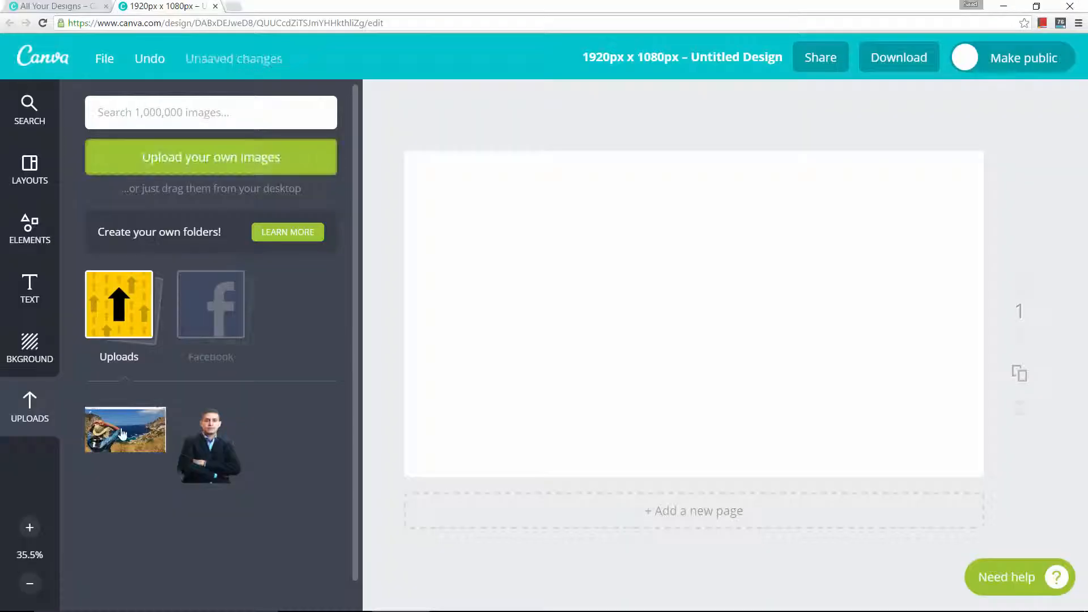
- Place the uploaded seaside screenshot on the blank page and enlarge it until it covers the whole page, cropping off its browser bar
drag(122, 434, 514, 387)
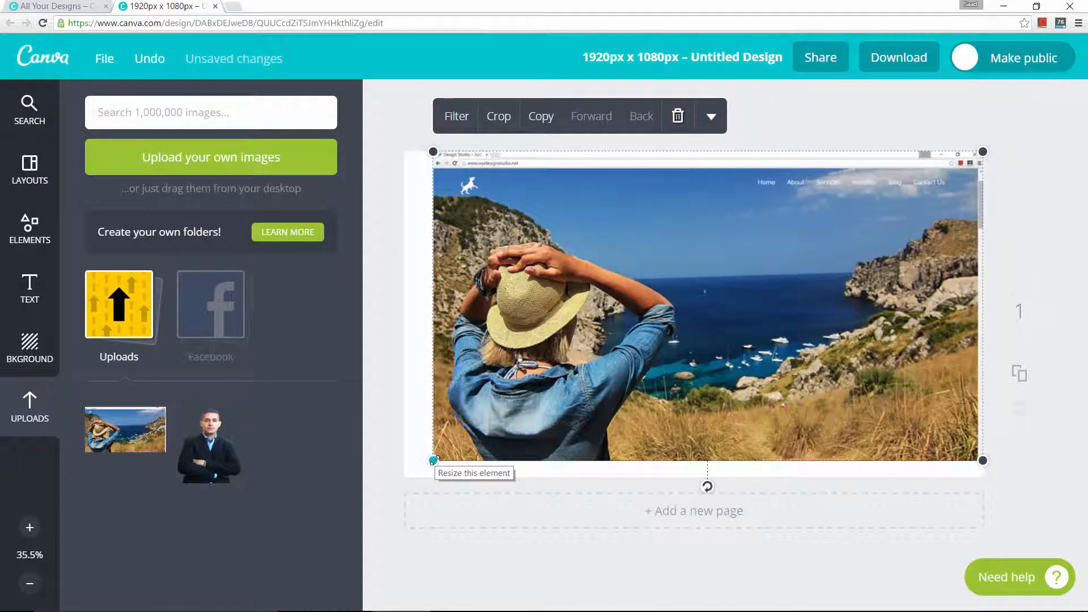
drag(433, 460, 398, 479)
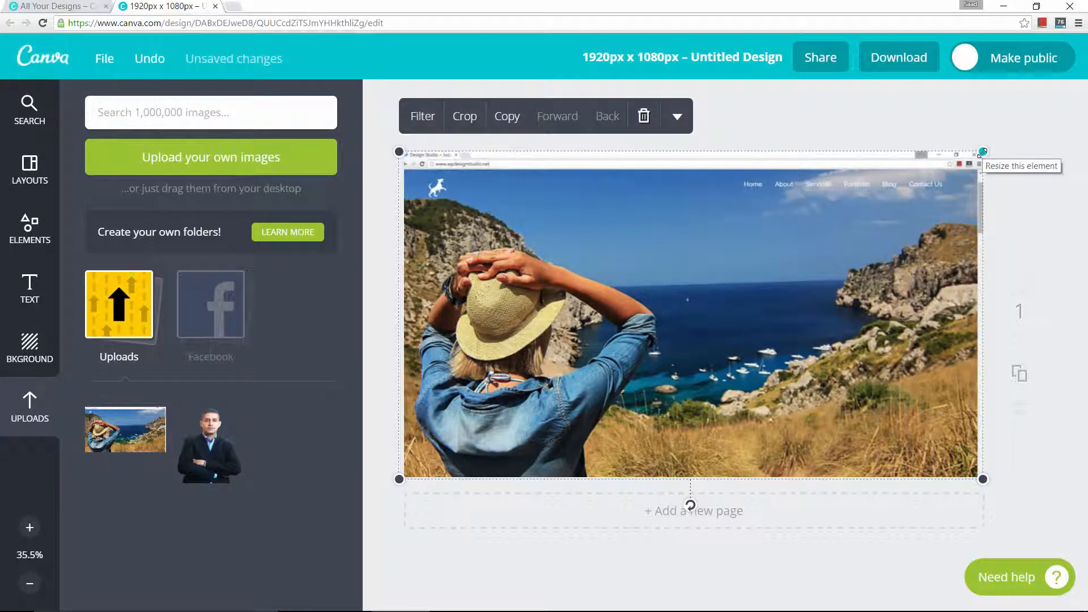
drag(982, 153, 1014, 134)
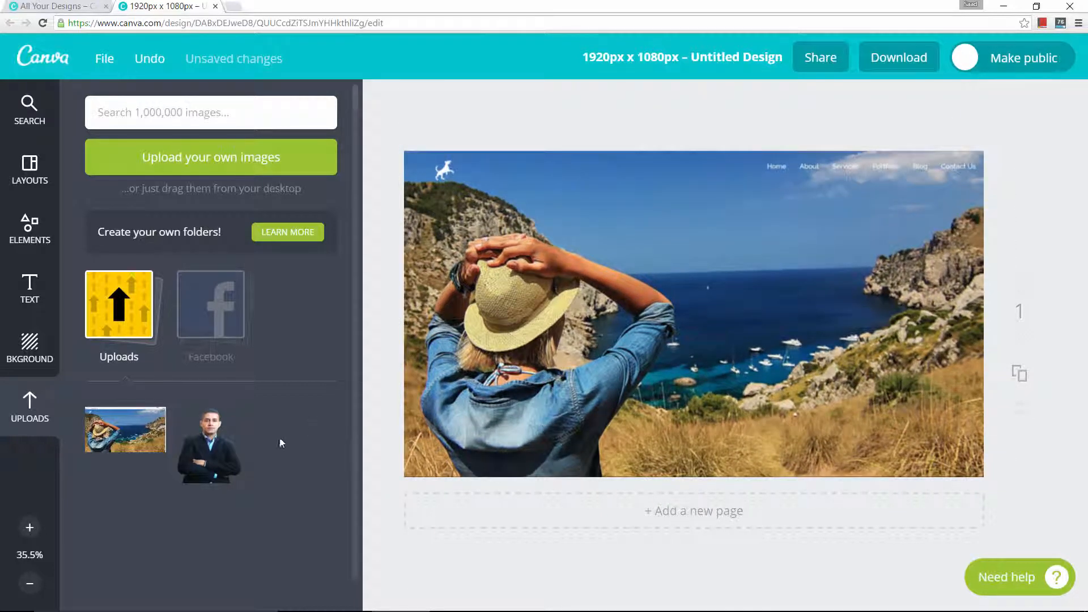
- Add the uploaded cut-out of the man in the suit, enlarge it and position it in the page's lower right corner
mouse_move(234, 450)
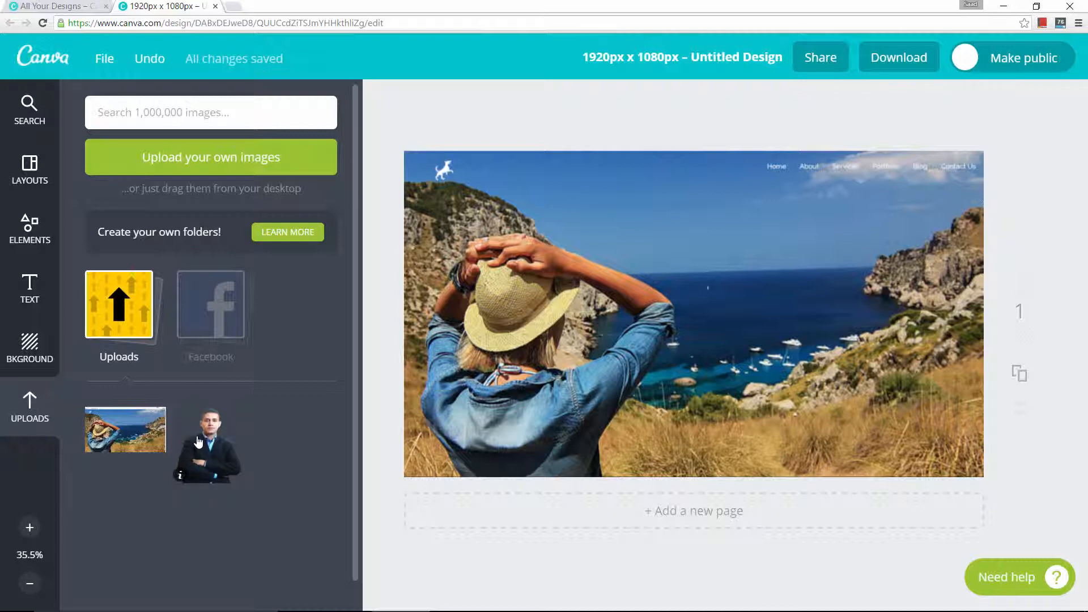
drag(202, 451, 829, 358)
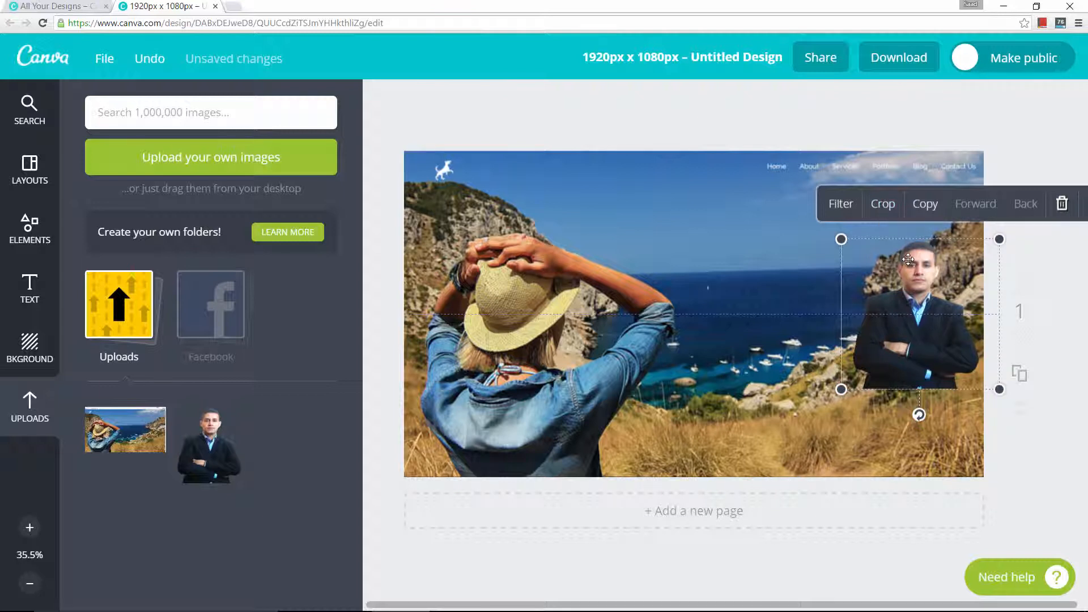
drag(840, 238, 704, 108)
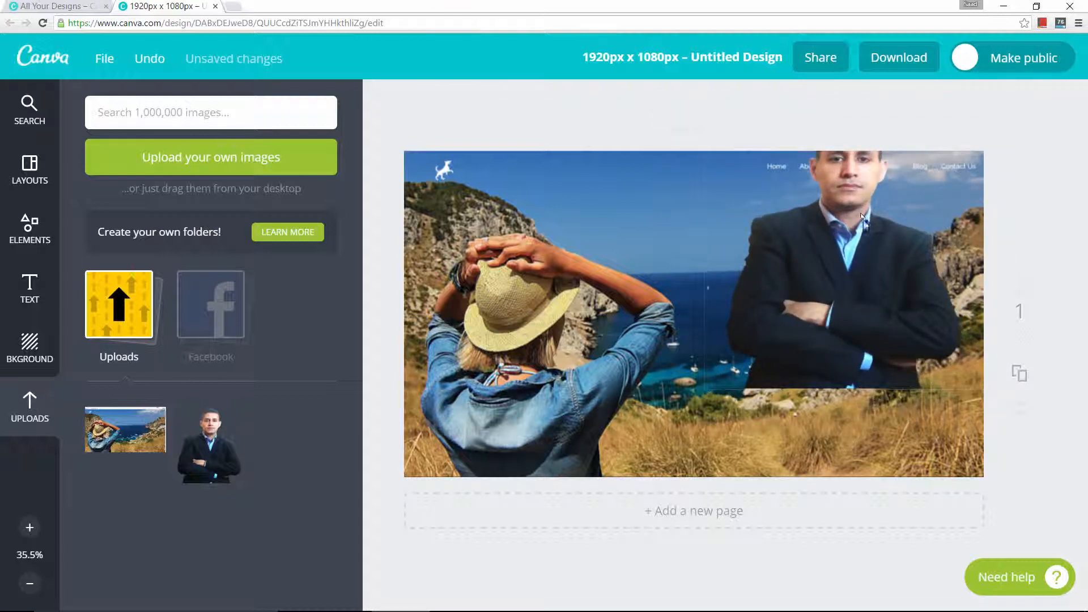
drag(859, 229, 887, 297)
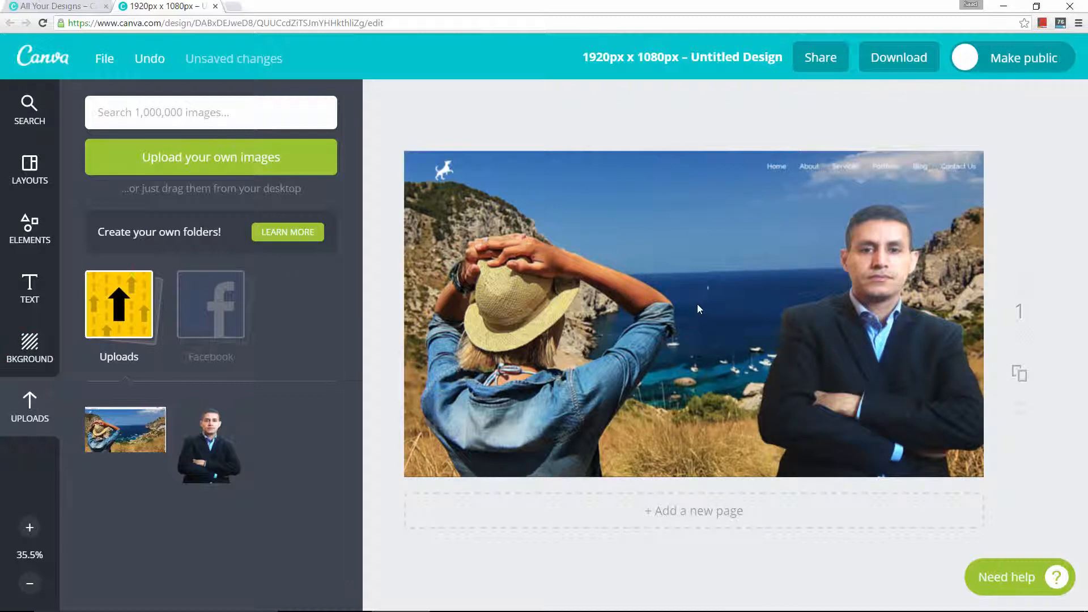
click(27, 354)
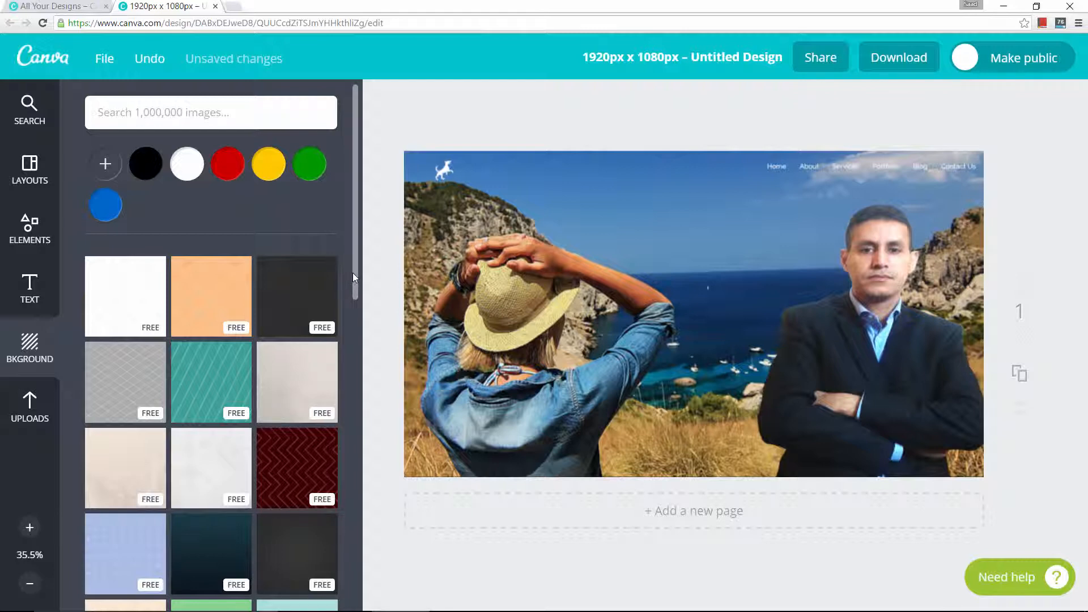
drag(352, 273, 388, 175)
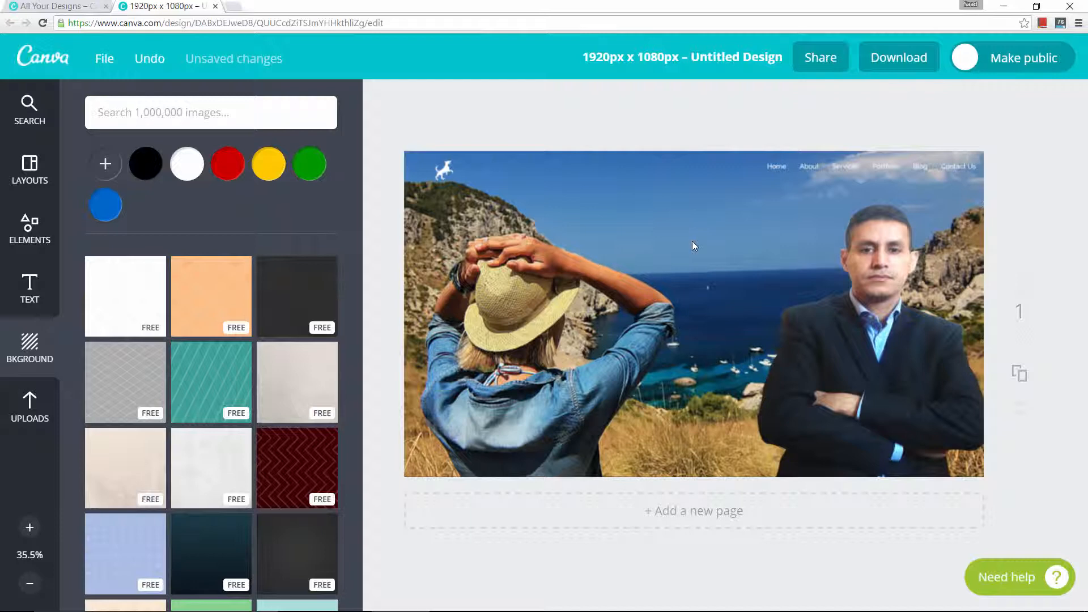
- Add a heading reading "How To" and place it at the top of the page, left of the website's menu links
click(28, 284)
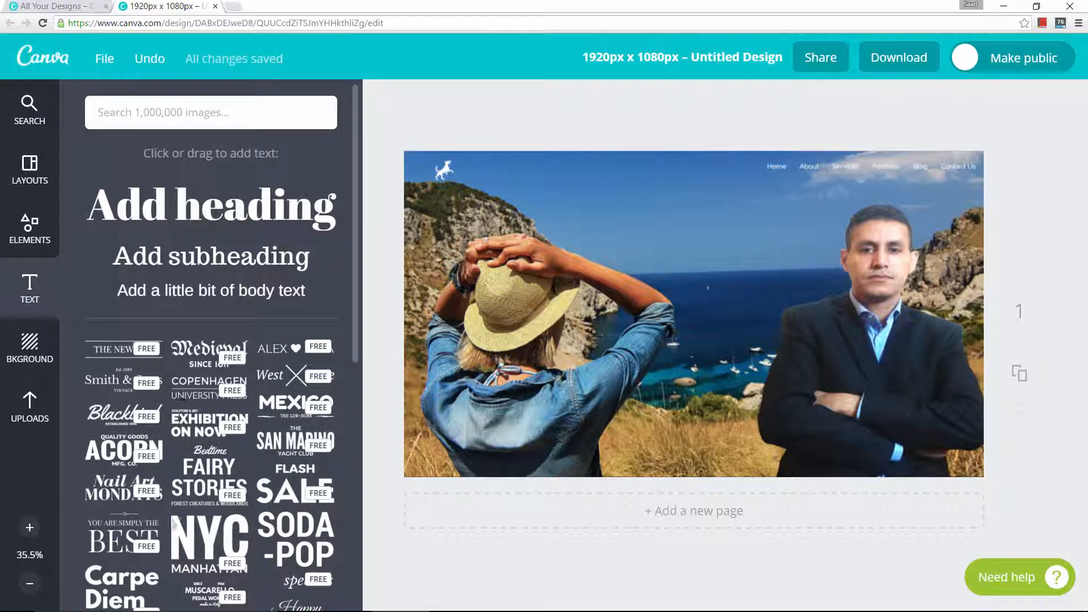
scroll(265, 450, down, 5)
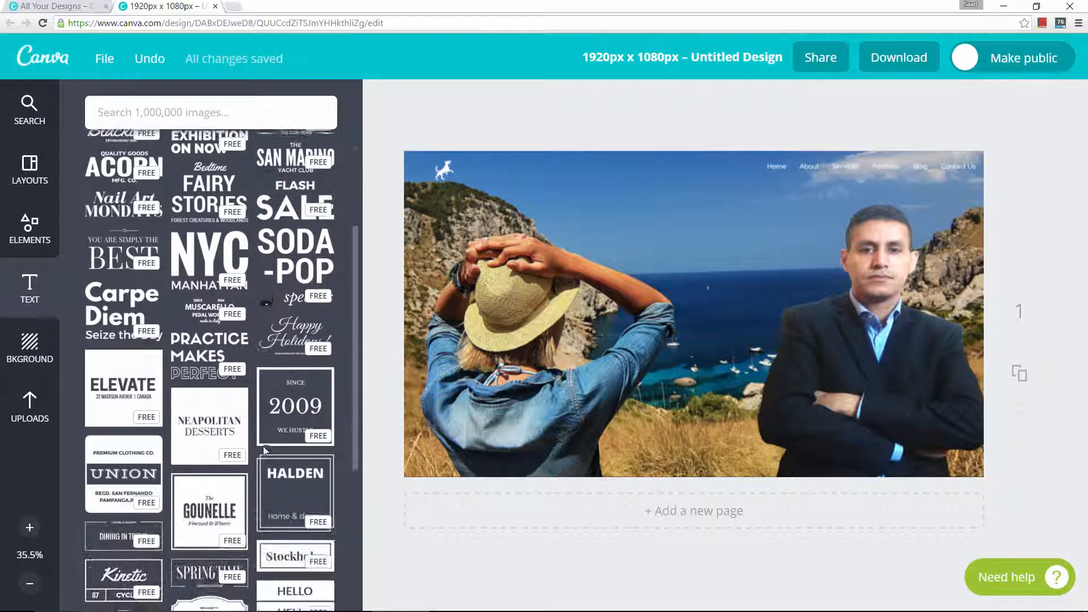
scroll(263, 447, up, 5)
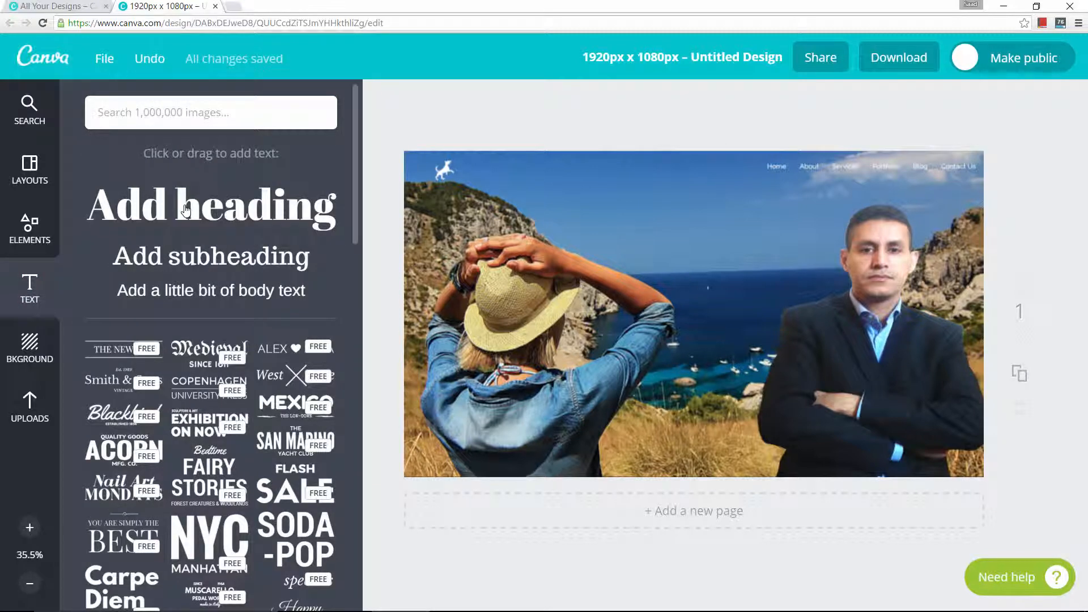
click(185, 210)
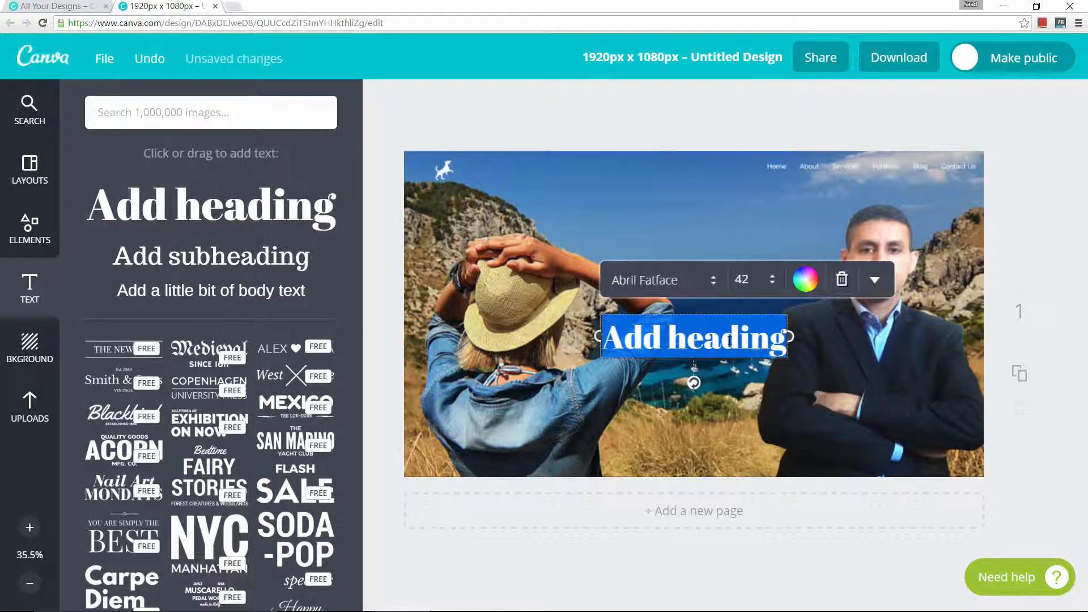
text(Know)
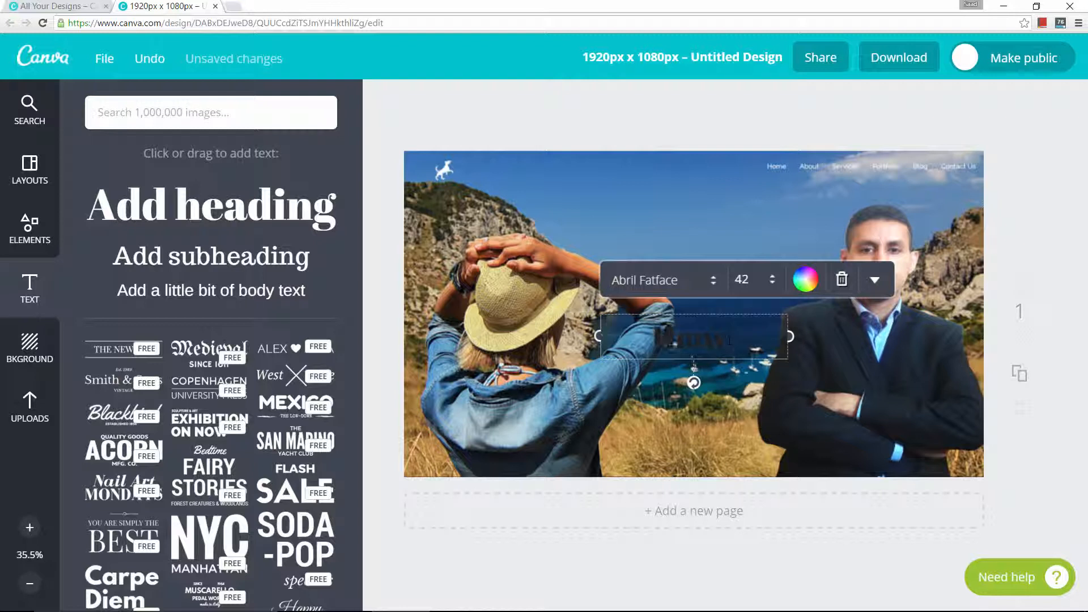
key(BackSpace)
text(W)
drag(610, 308, 530, 142)
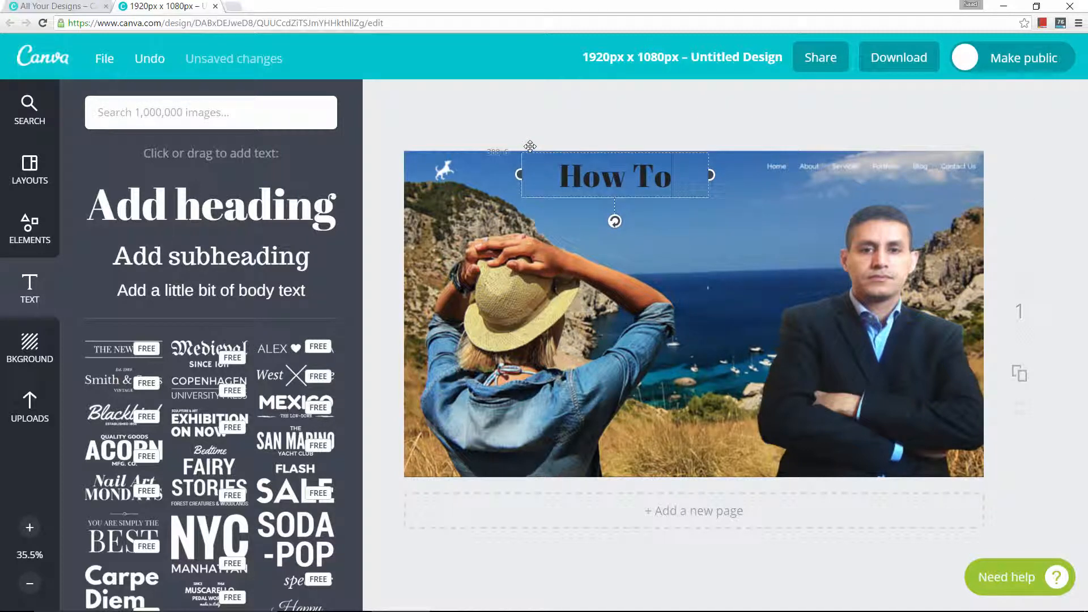
- Add a second heading reading "Make a" and place it directly beneath the "How To" heading
click(232, 205)
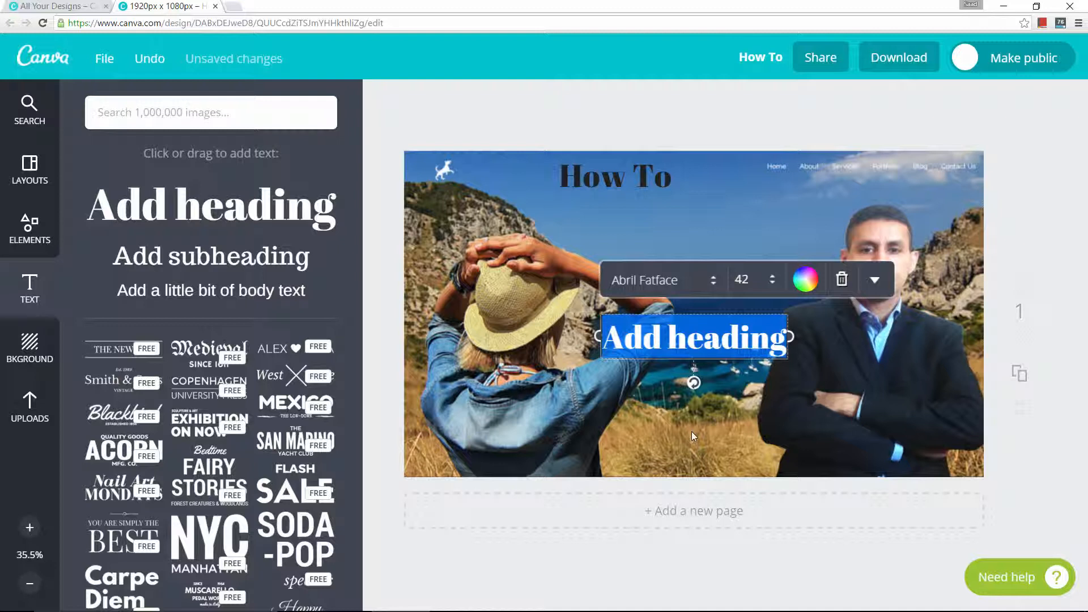
text(Make a)
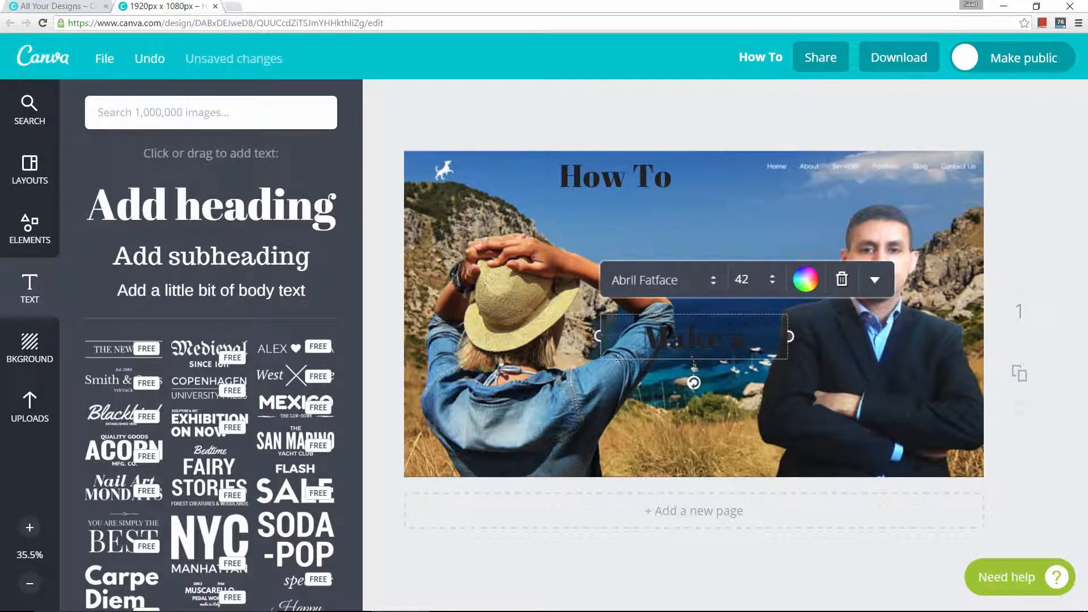
drag(594, 313, 510, 193)
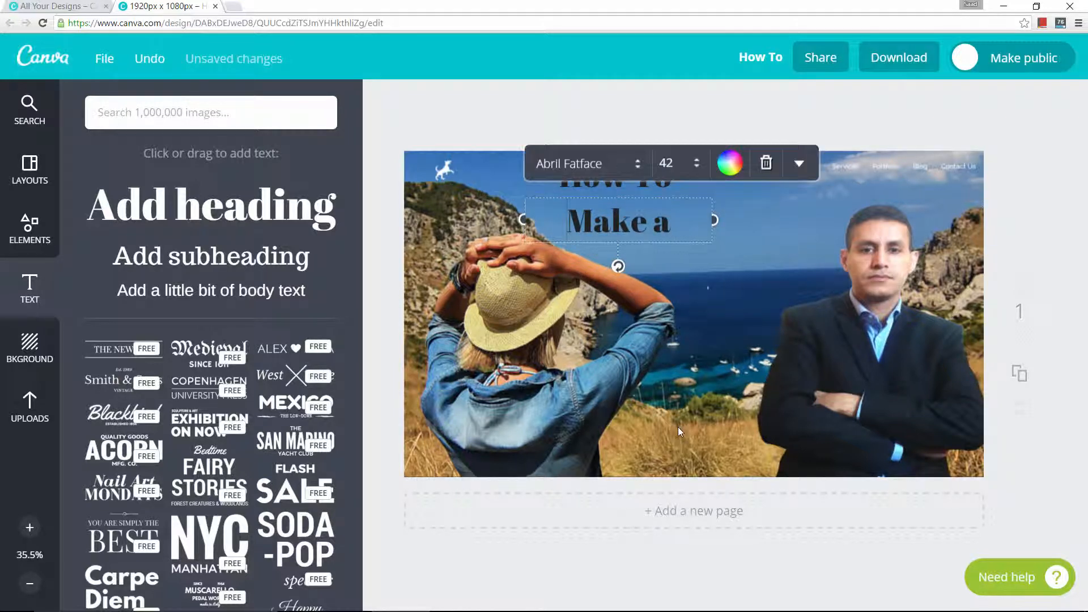
click(501, 178)
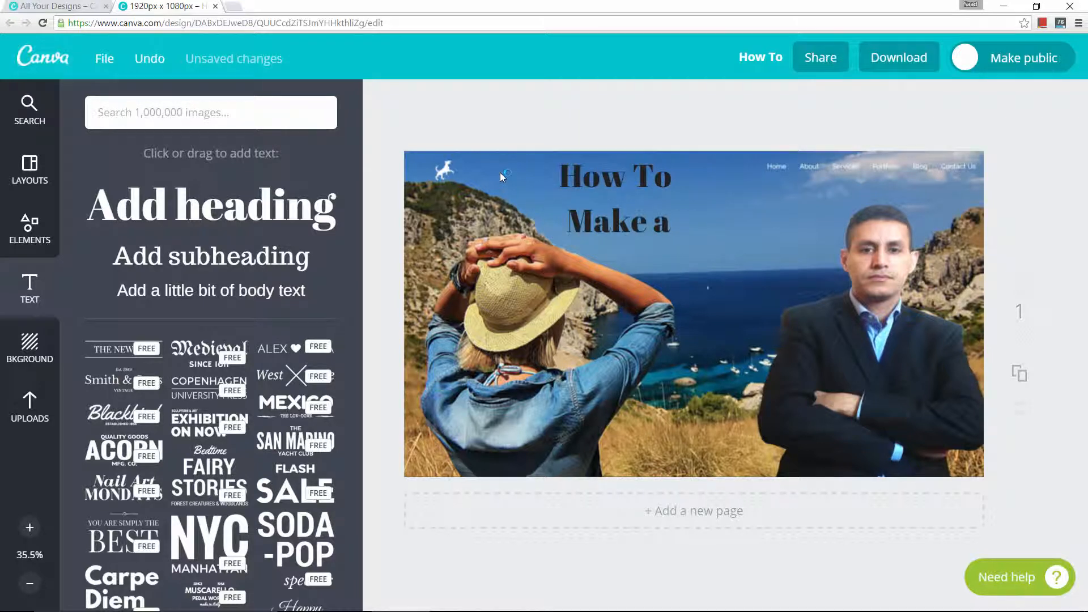
- Change the text colour of the "How To" heading to white
click(632, 180)
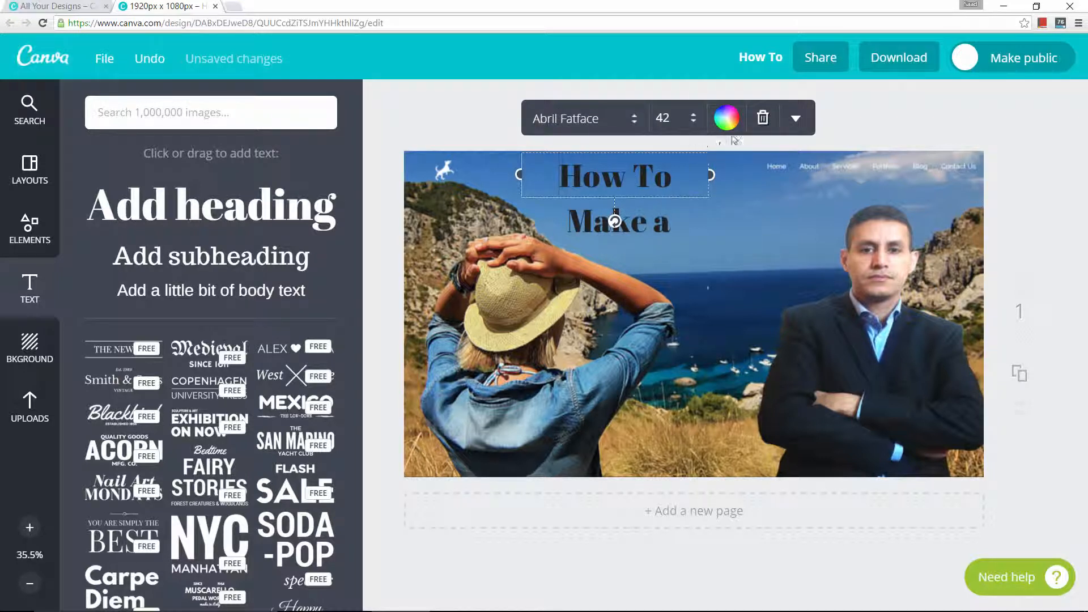
click(728, 120)
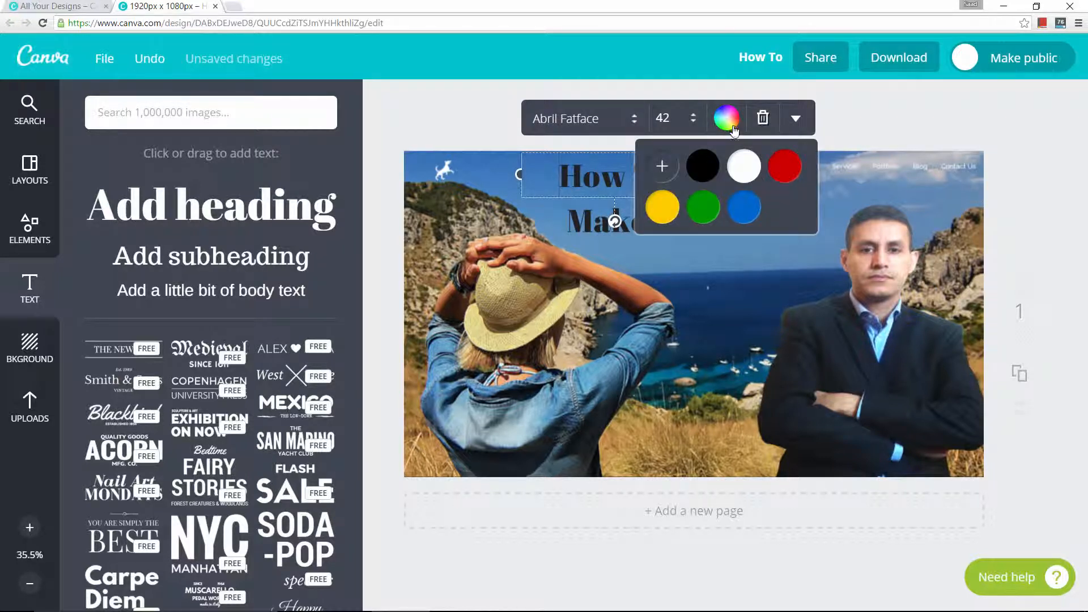
click(748, 167)
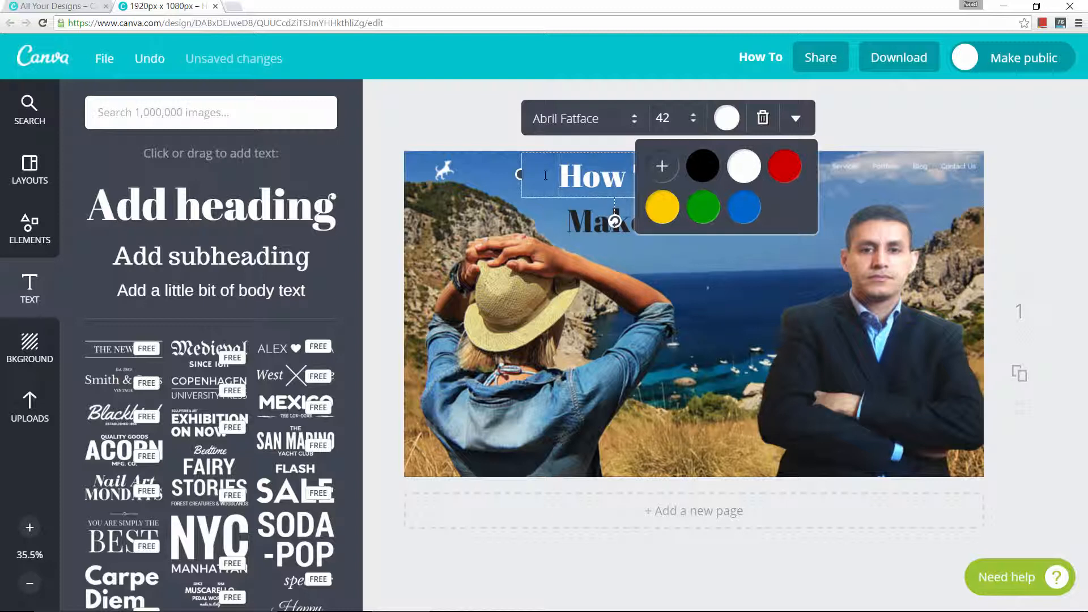
click(489, 168)
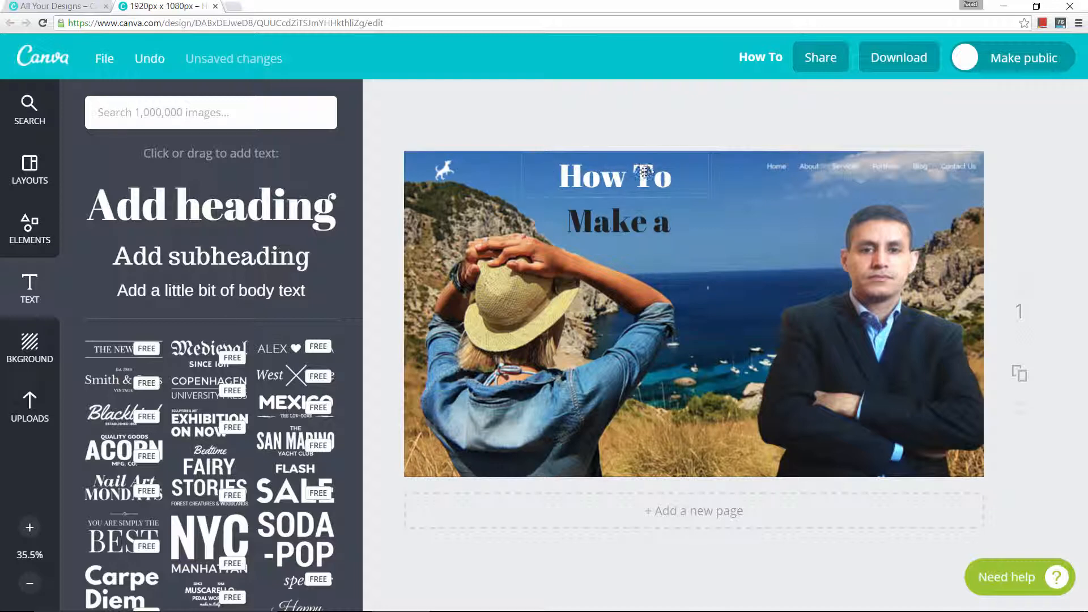
- Add a white square shape and shrink it to a narrow horizontal bar over the "How To" heading
click(31, 226)
click(121, 311)
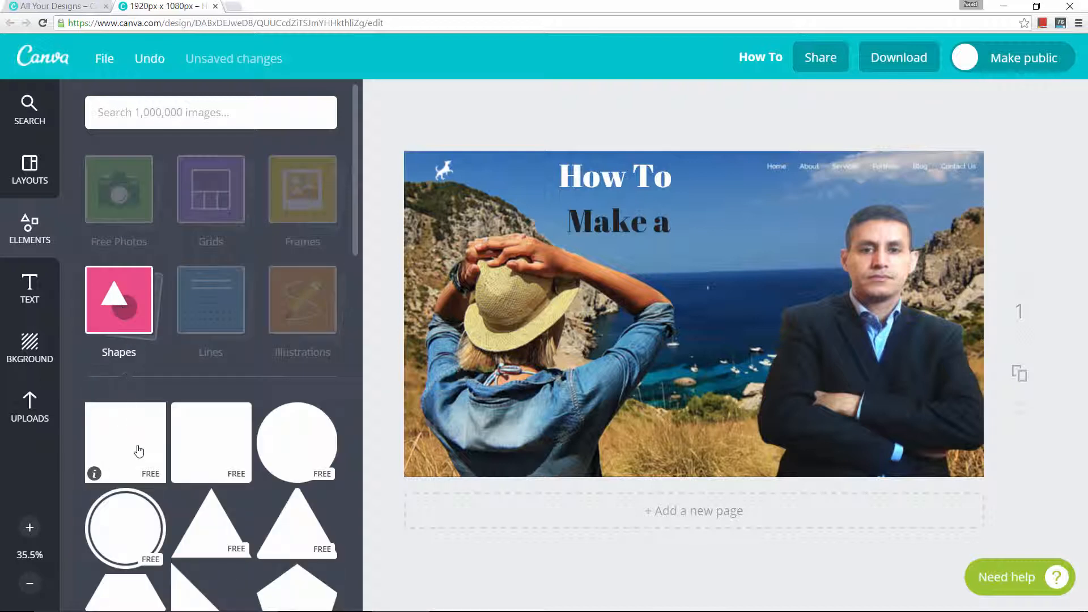
click(139, 450)
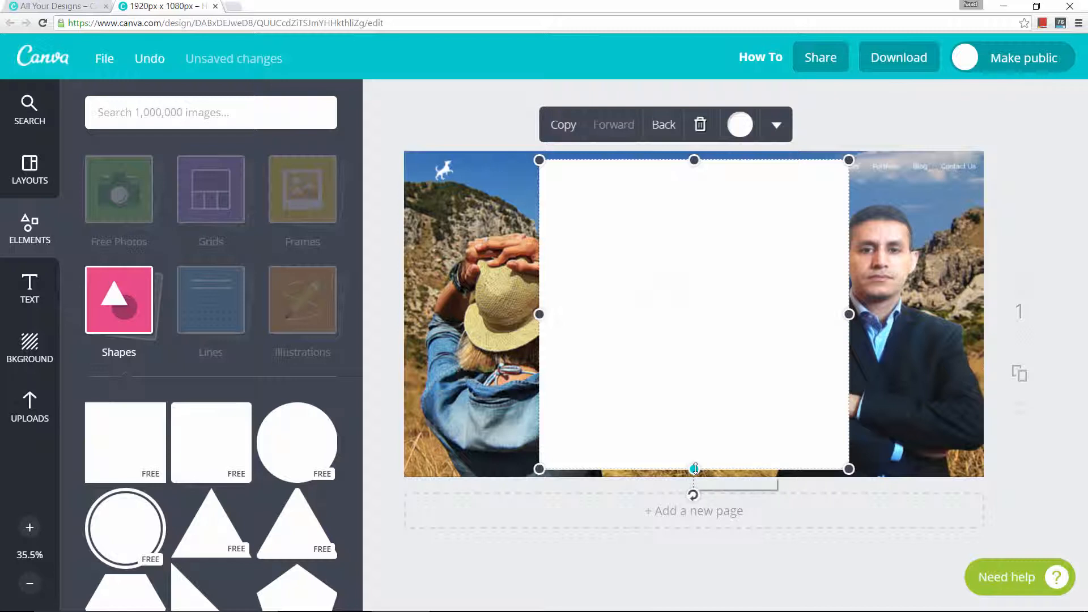
drag(694, 469, 688, 189)
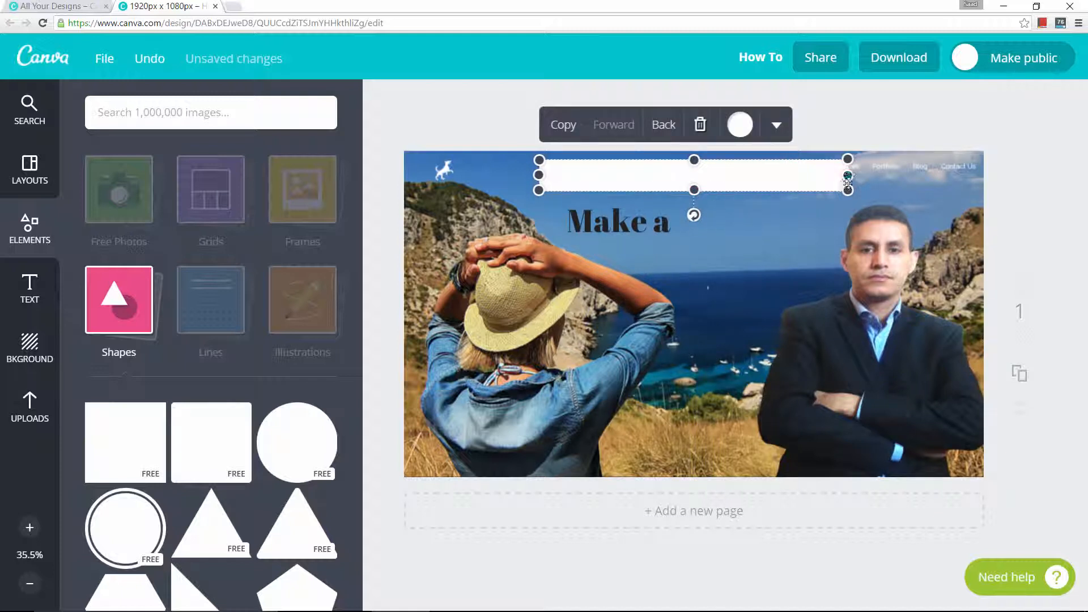
drag(848, 175, 674, 177)
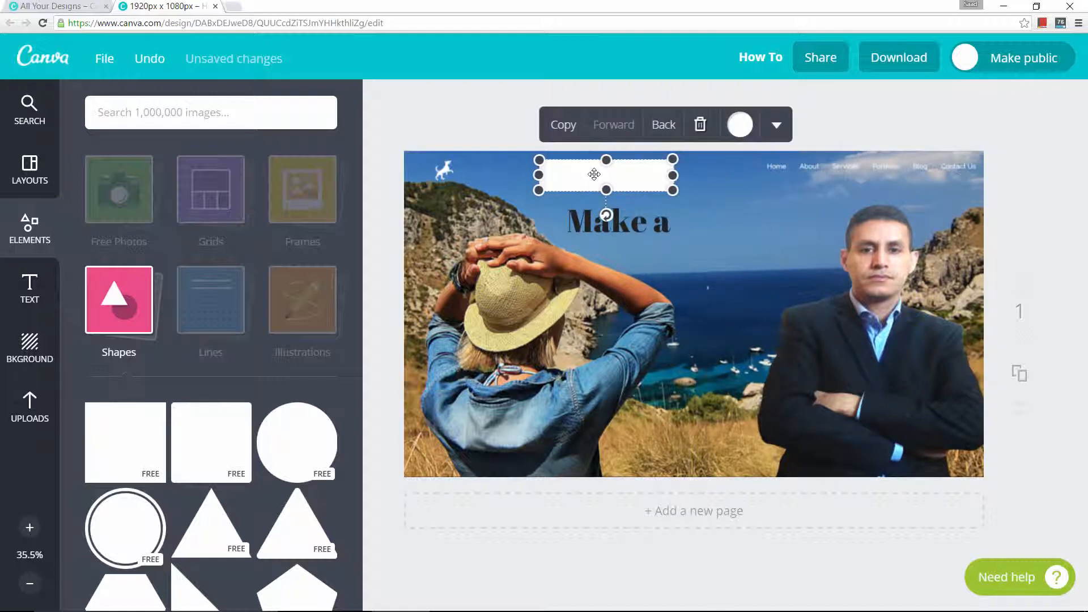
- Narrow the white bar to the width of the "How To" heading, colour it black and send it behind the text
drag(596, 174, 616, 173)
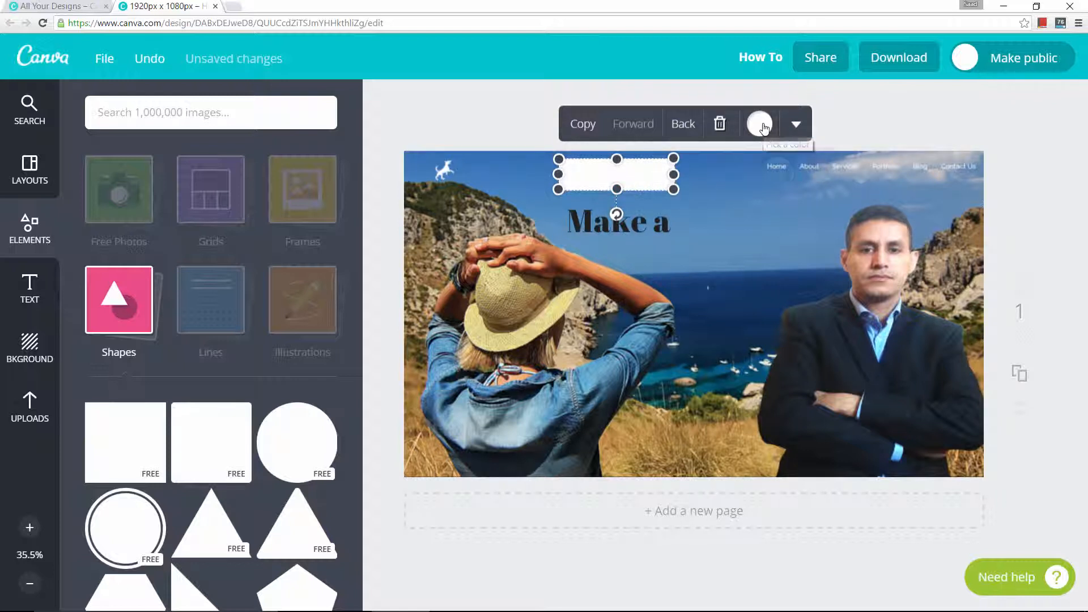
click(763, 126)
click(737, 173)
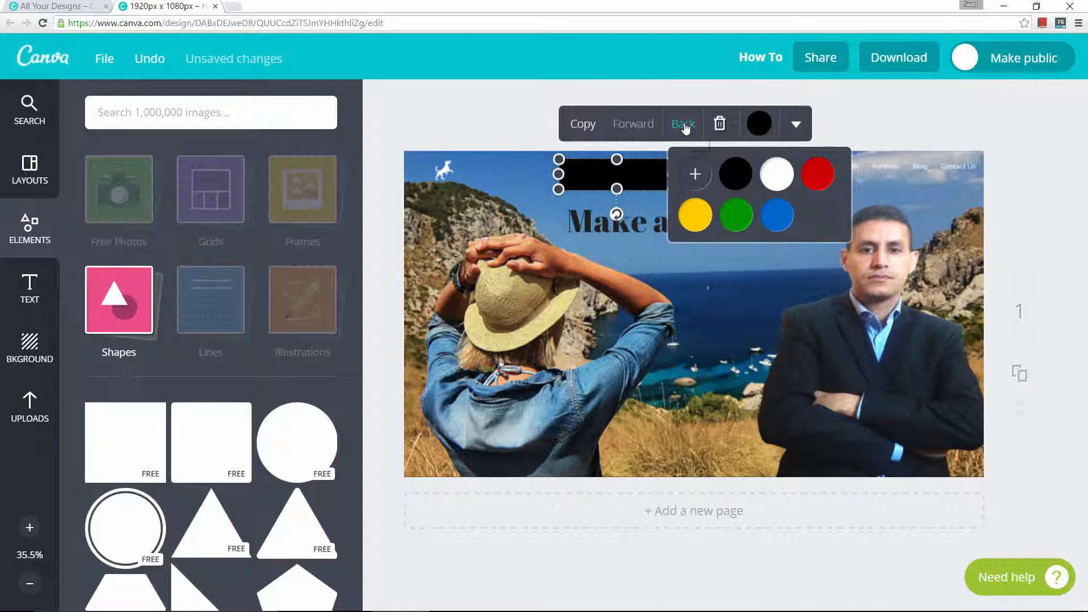
click(685, 126)
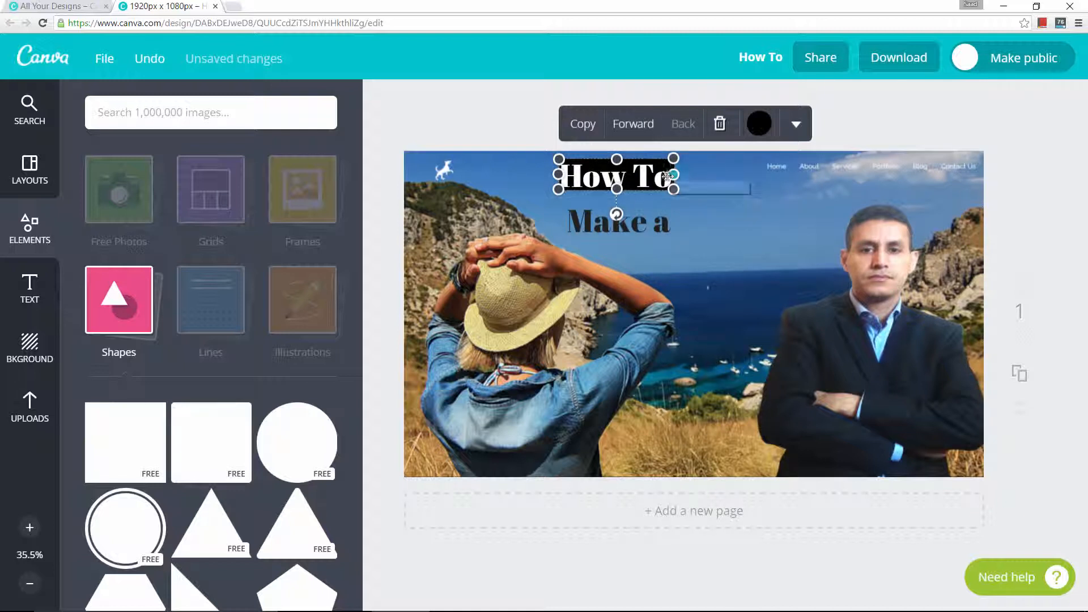
- Extend the black bar slightly on its left and lower edges so it frames the "How To" heading
drag(556, 174, 551, 174)
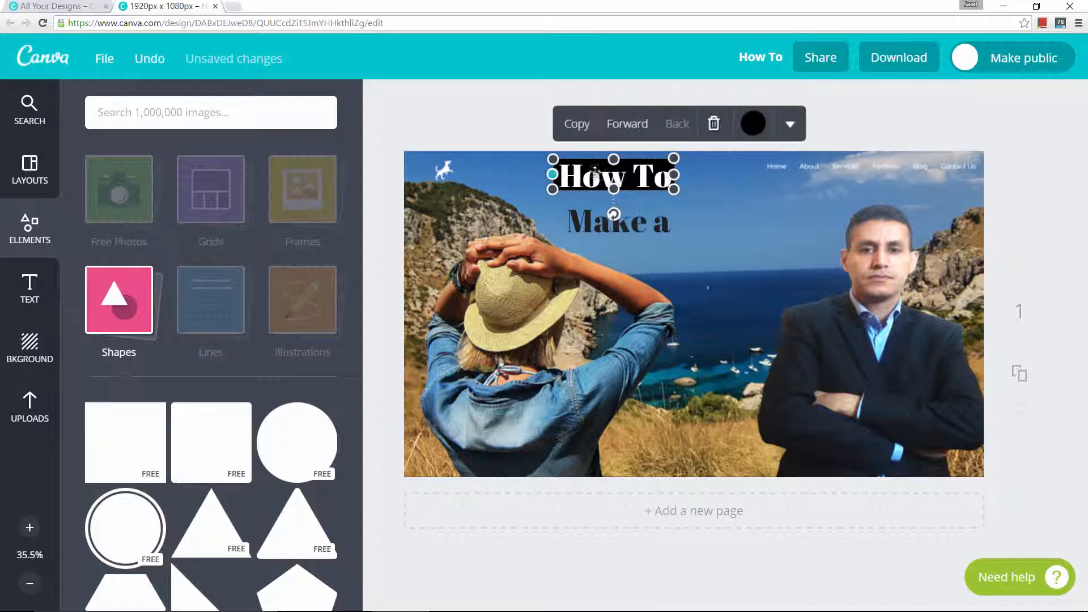
drag(614, 190, 614, 192)
click(763, 195)
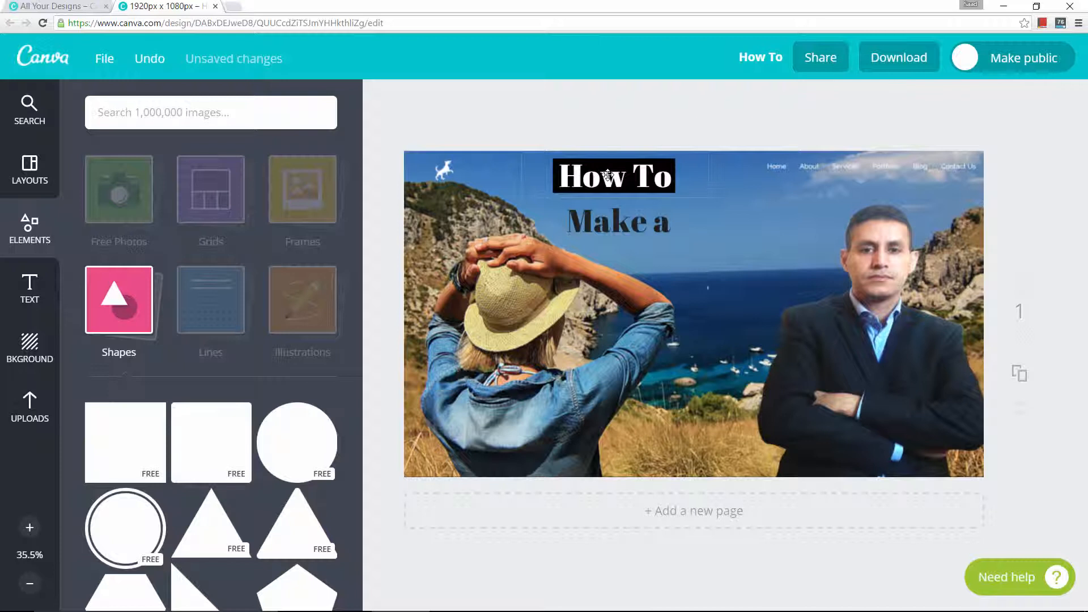
- Shift the "How To" heading with its black bar and the "Make a" heading left, closer to the logo
drag(608, 174, 528, 173)
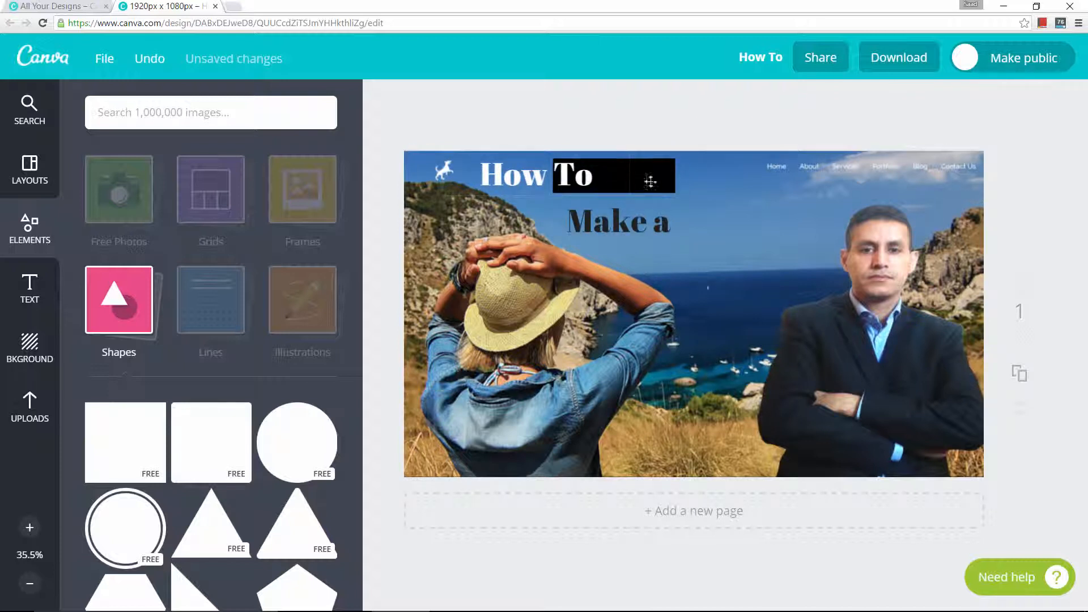
click(665, 179)
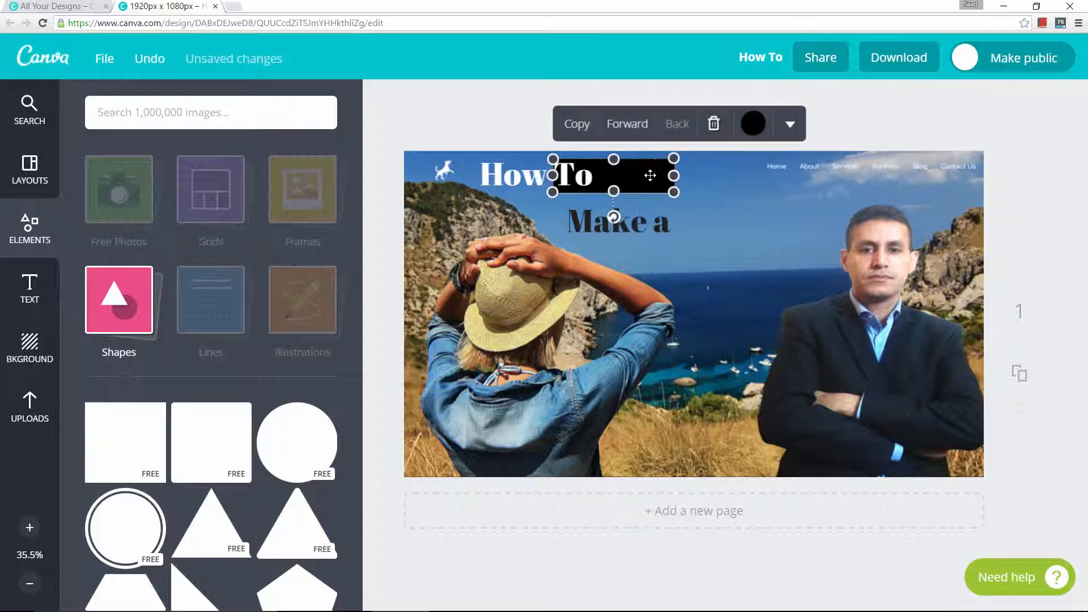
drag(647, 175, 570, 178)
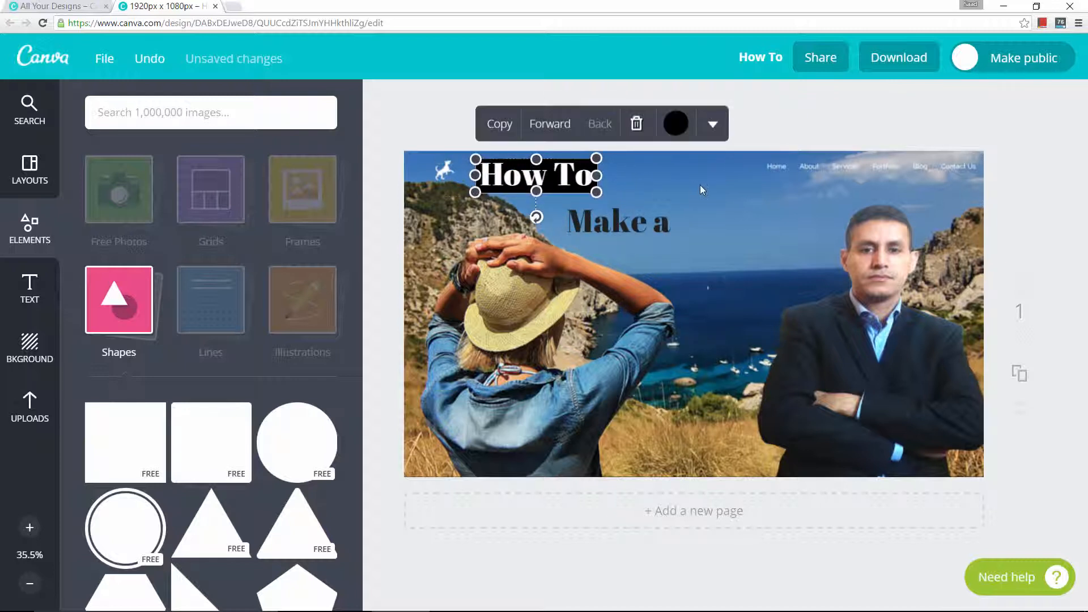
click(702, 190)
click(632, 225)
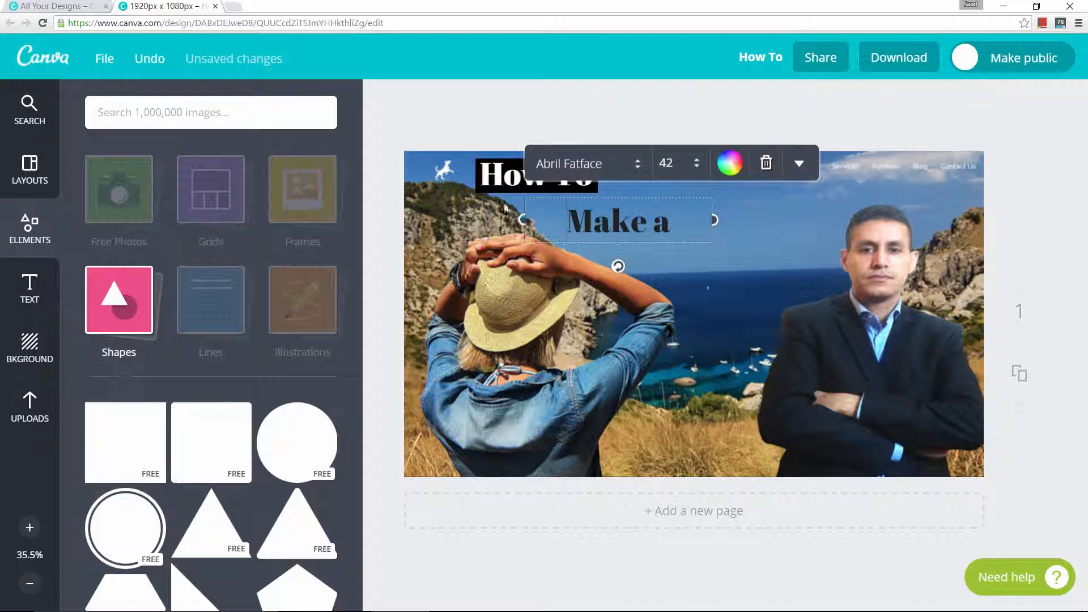
drag(561, 251, 491, 256)
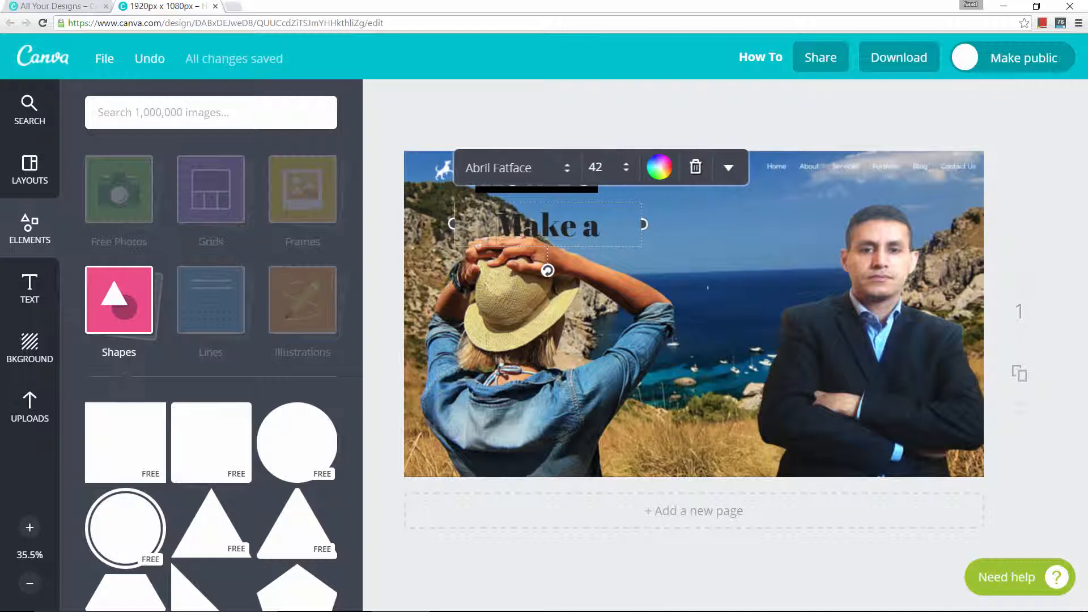
- Set the "Make a" heading's text colour to blue 1900ff and its font size to 80
click(658, 168)
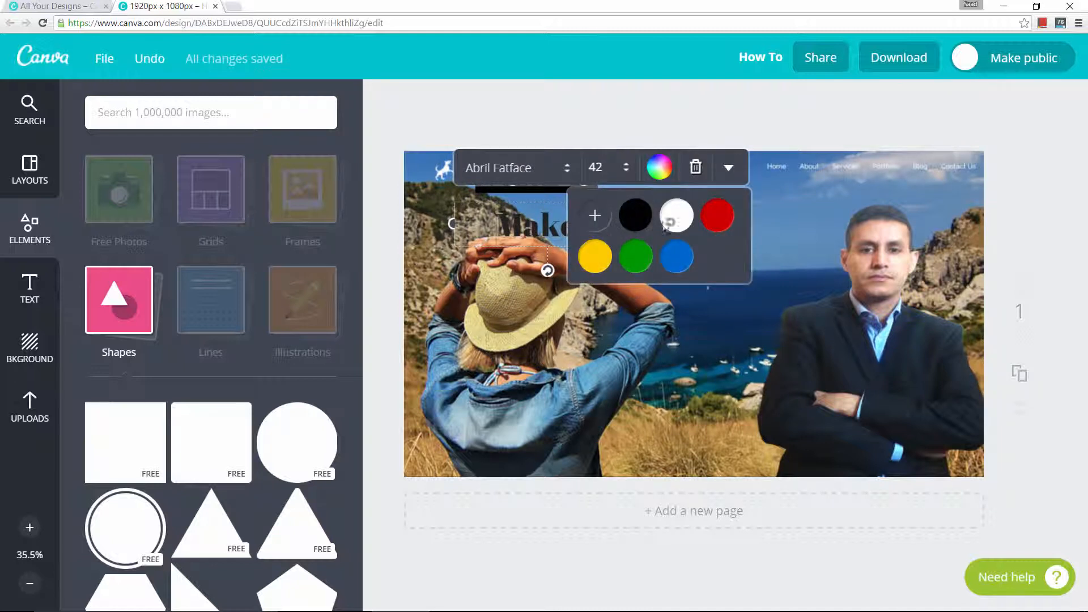
click(595, 216)
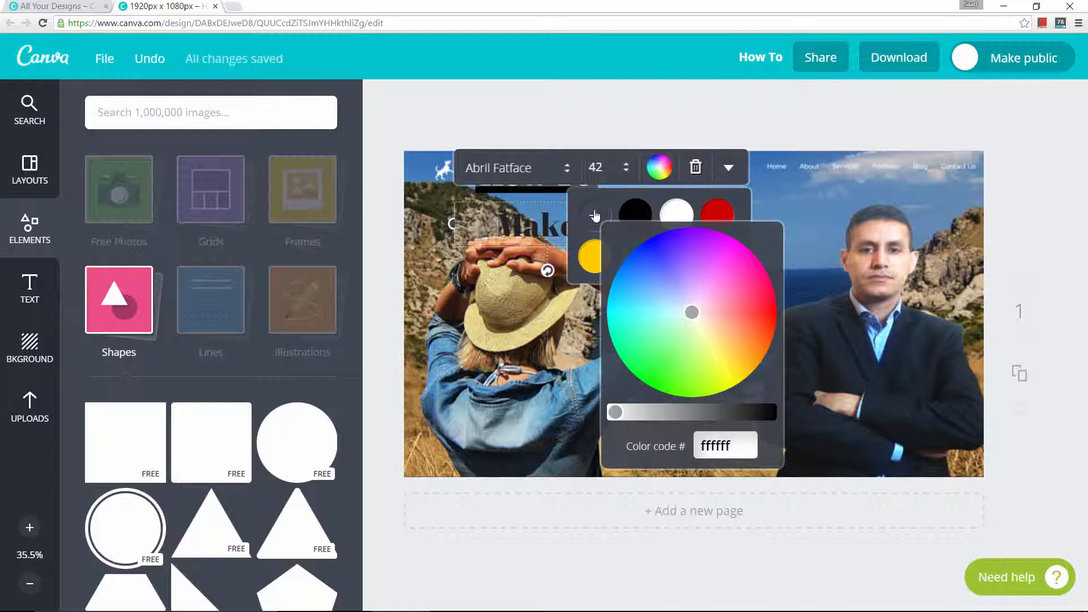
drag(692, 312, 660, 243)
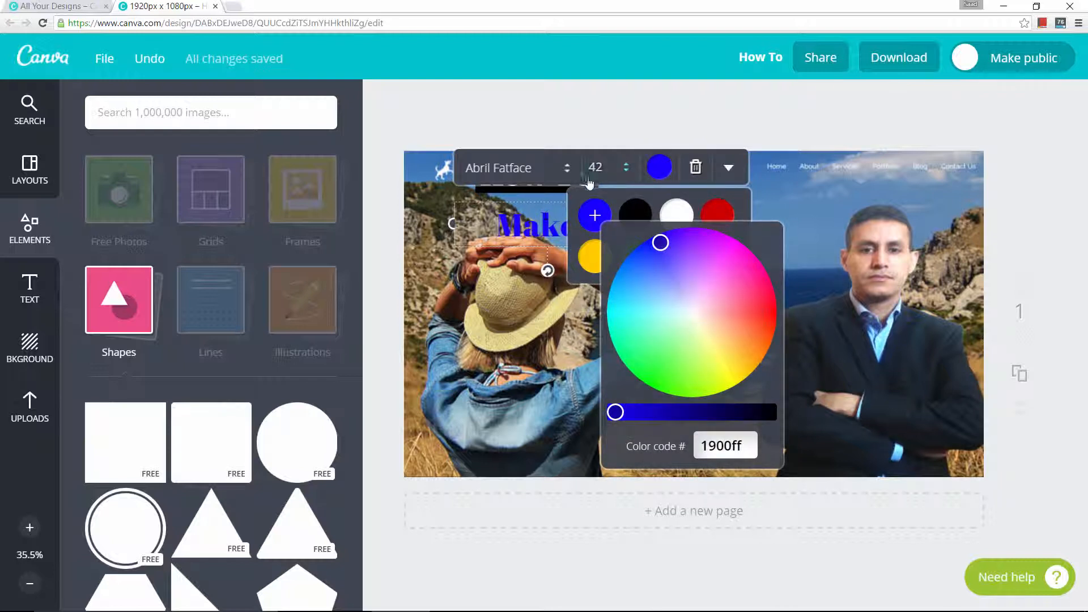
click(621, 169)
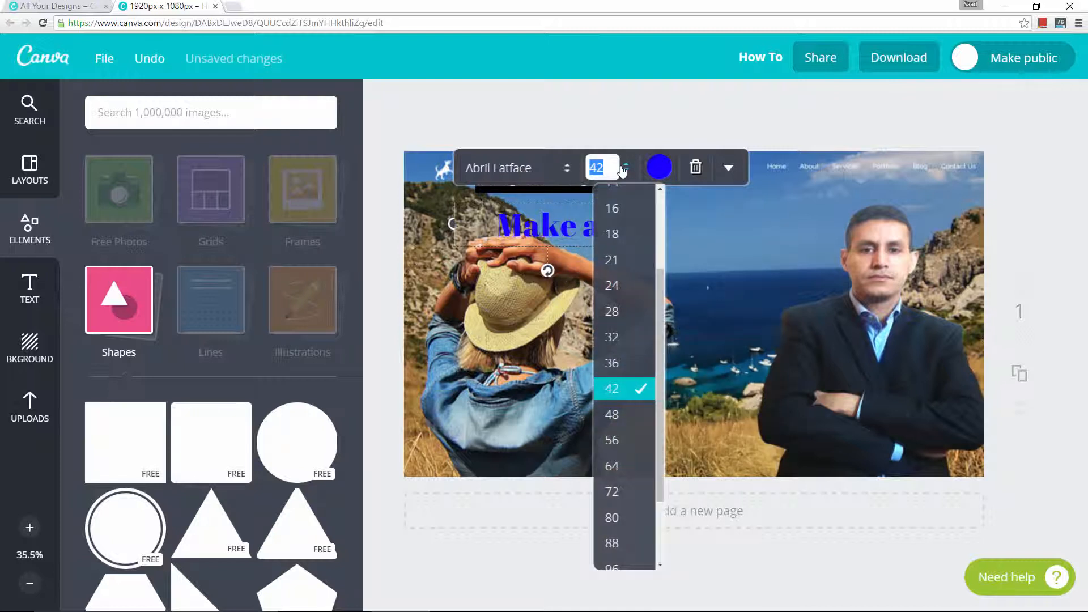
click(629, 518)
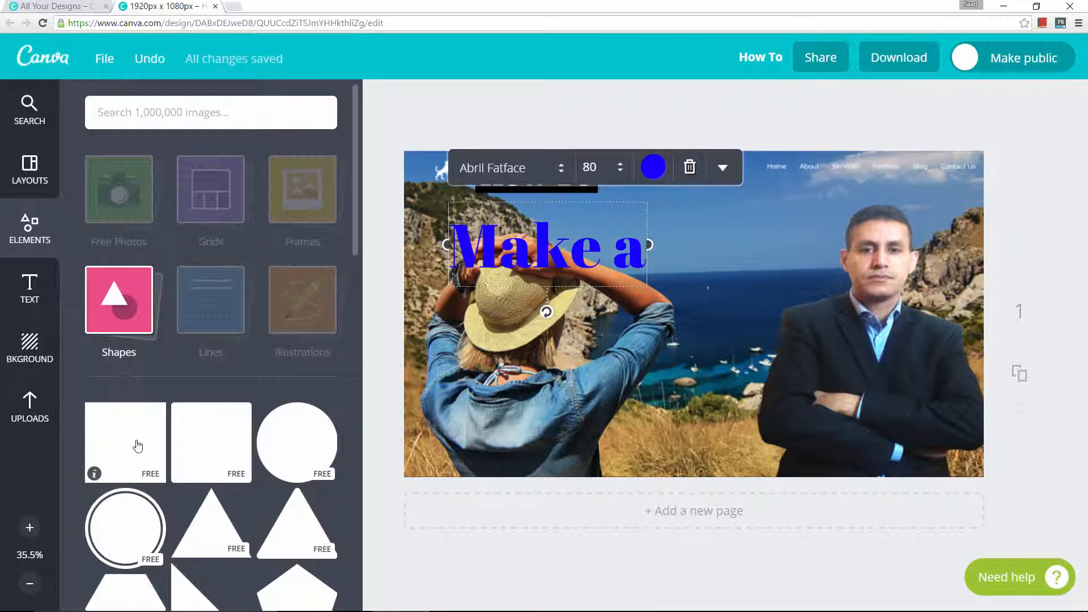
- Add a white square shape and shrink it into a rectangle covering the "Make a" heading
click(138, 446)
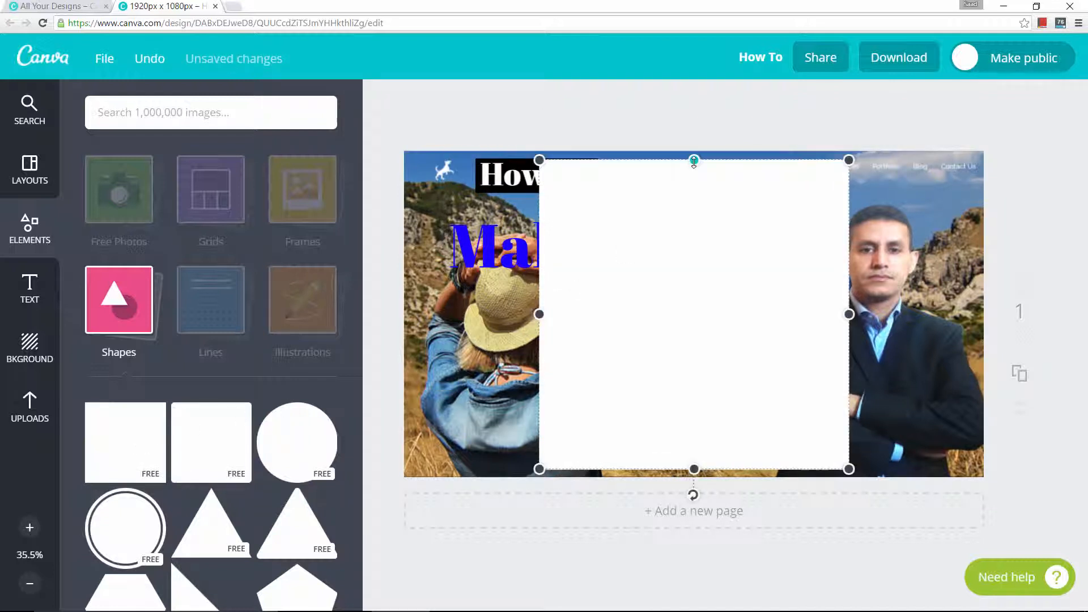
drag(675, 158, 676, 326)
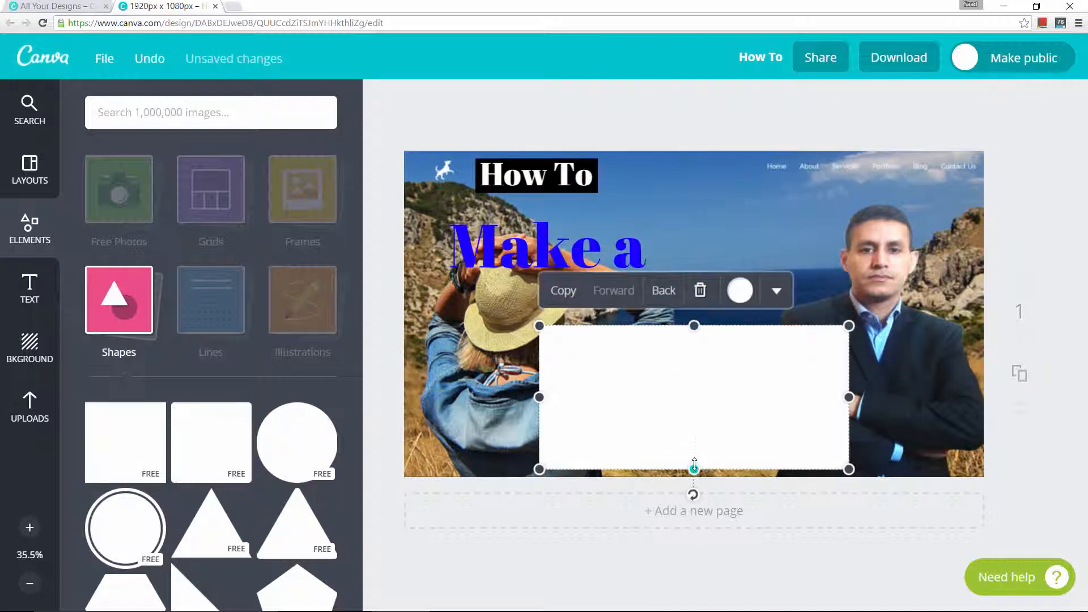
drag(693, 469, 685, 392)
drag(849, 360, 652, 252)
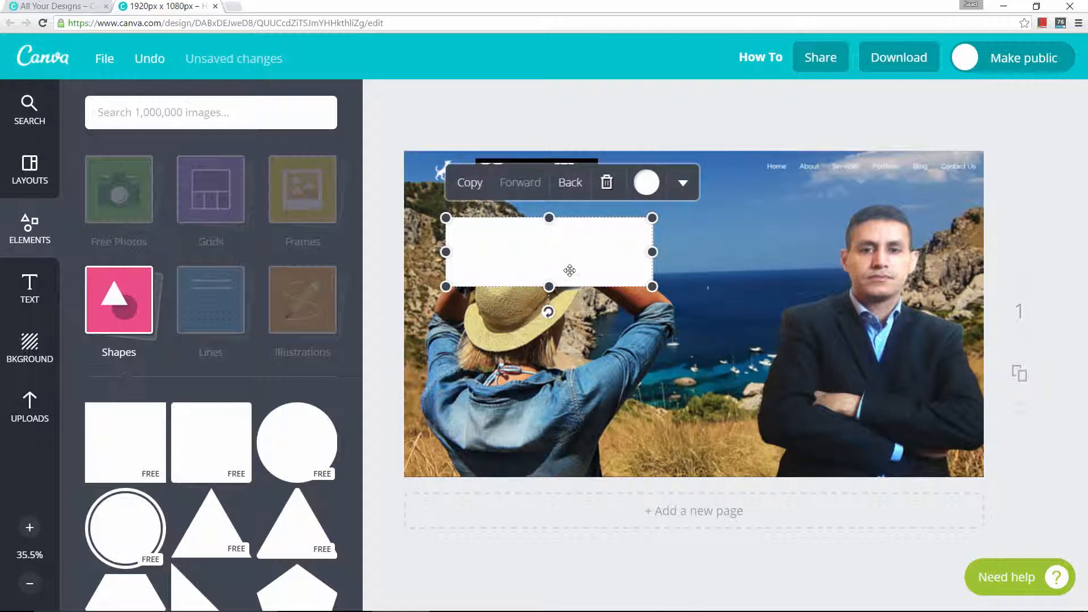
- Fill the rectangle over the "Make a" heading with the custom bright green 2bff00
click(646, 183)
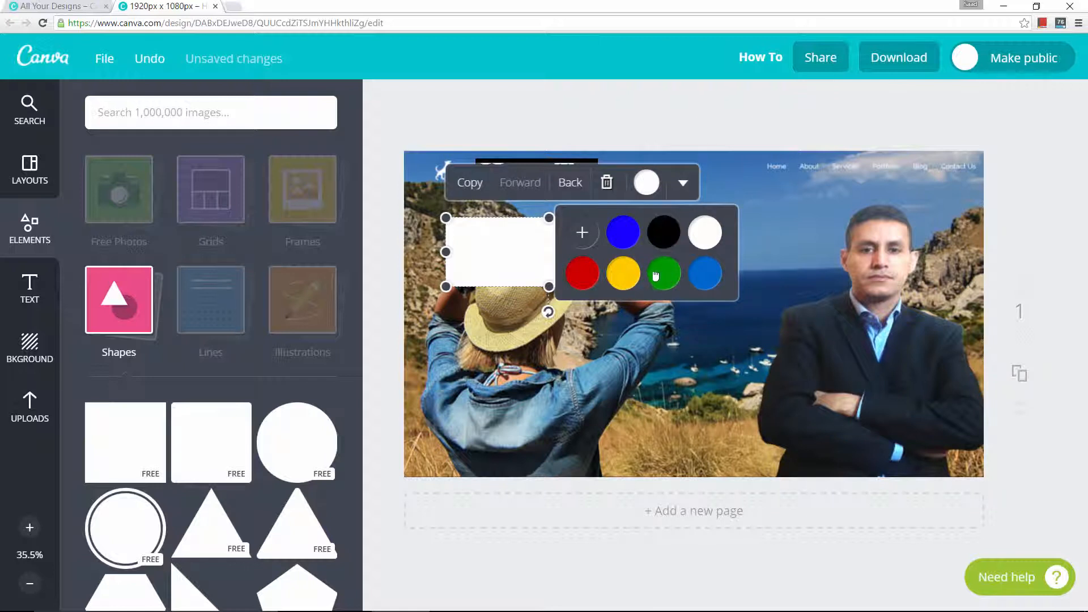
click(583, 234)
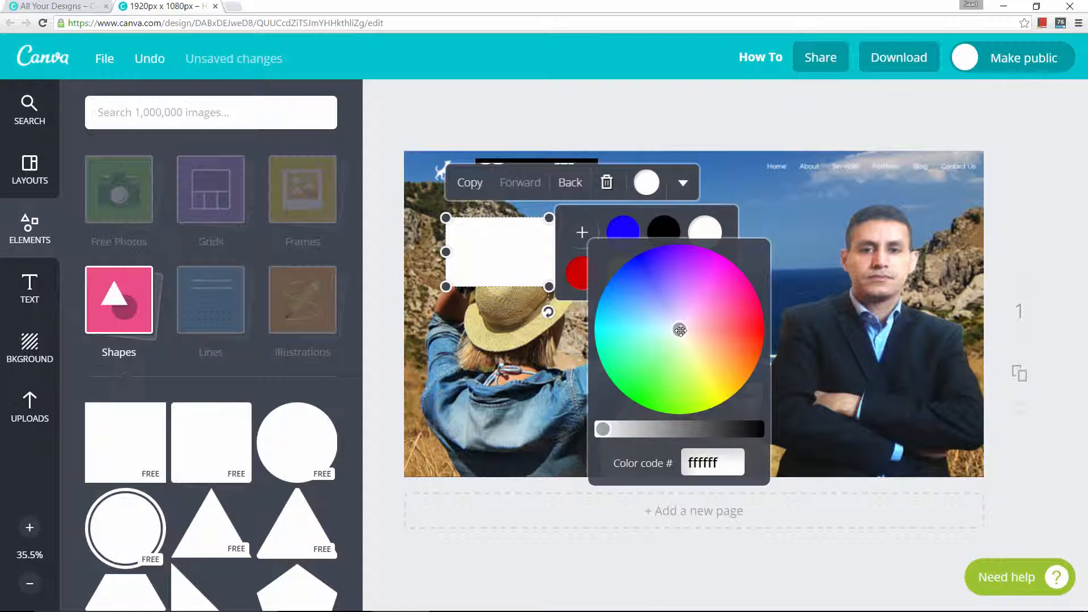
drag(680, 331, 642, 434)
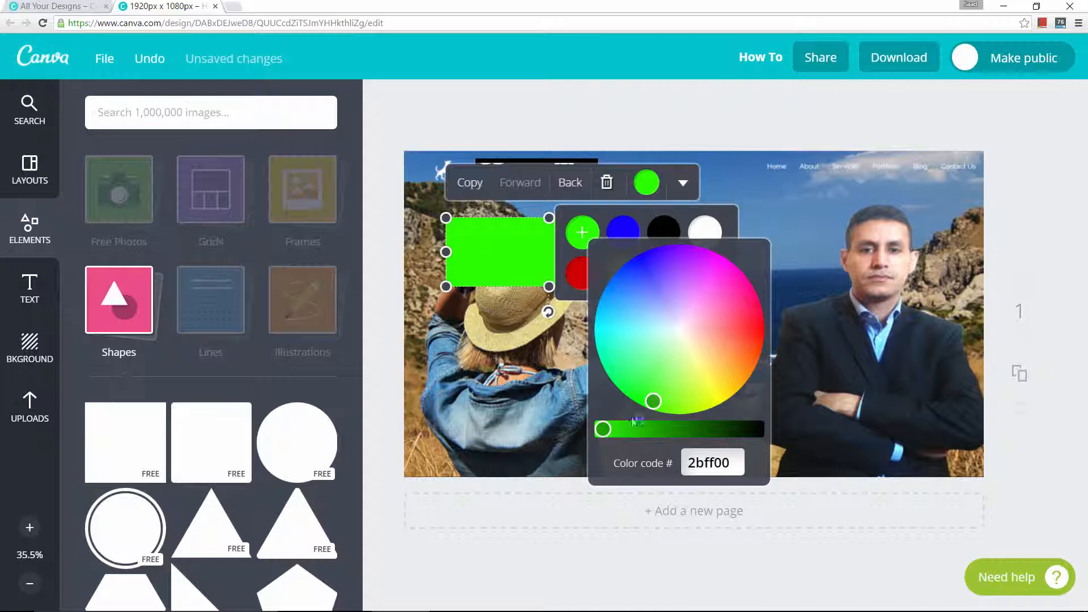
mouse_move(603, 429)
mouse_down()
mouse_move(637, 429)
mouse_move(603, 429)
mouse_up()
click(606, 432)
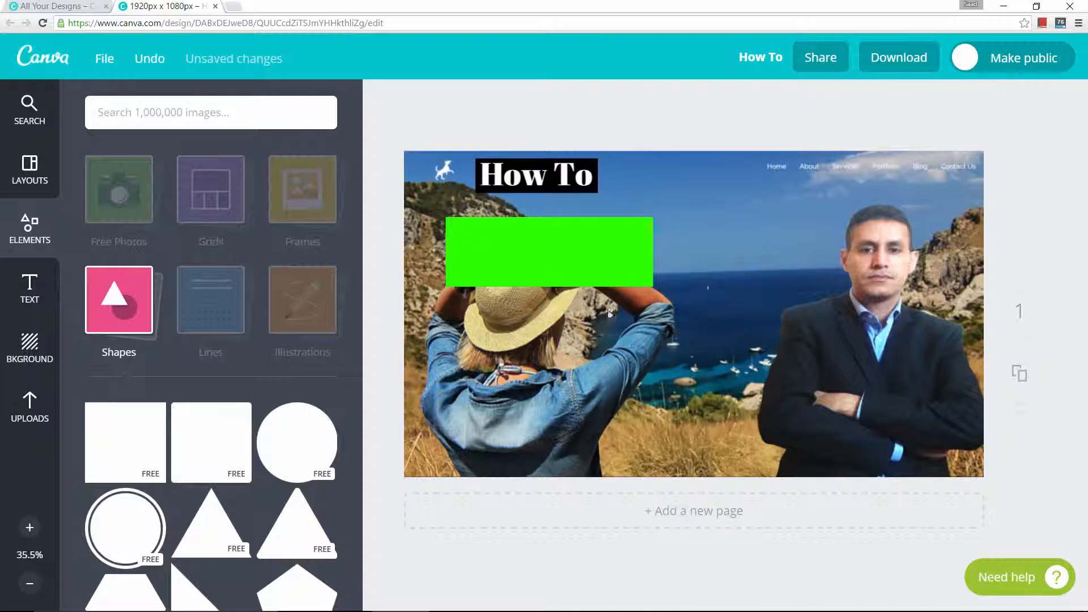
- Send the green rectangle behind the "Make a" heading and move both slightly up towards "How To"
click(562, 248)
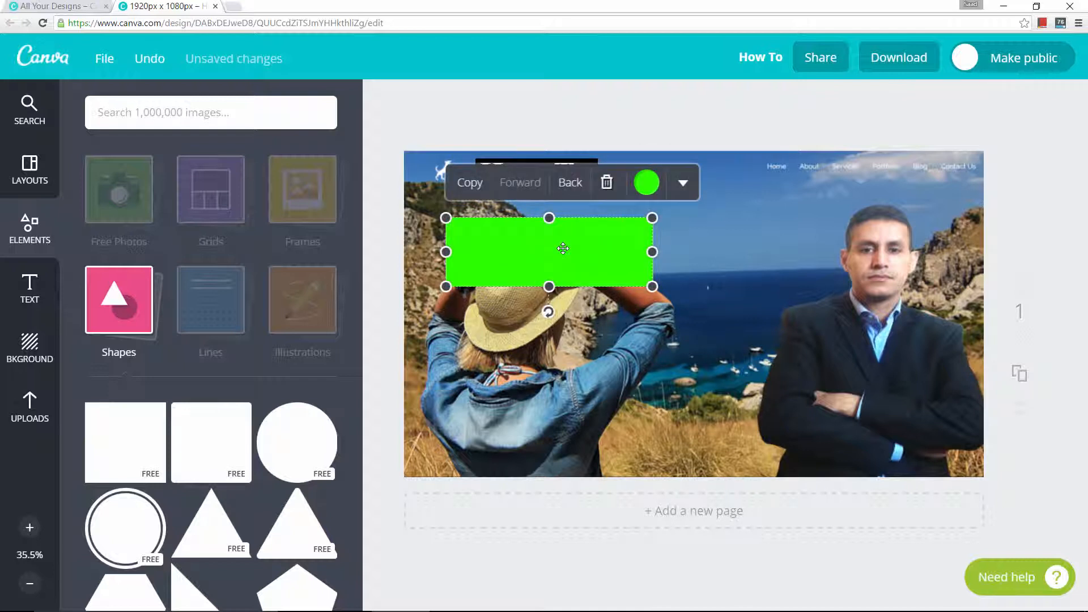
click(570, 183)
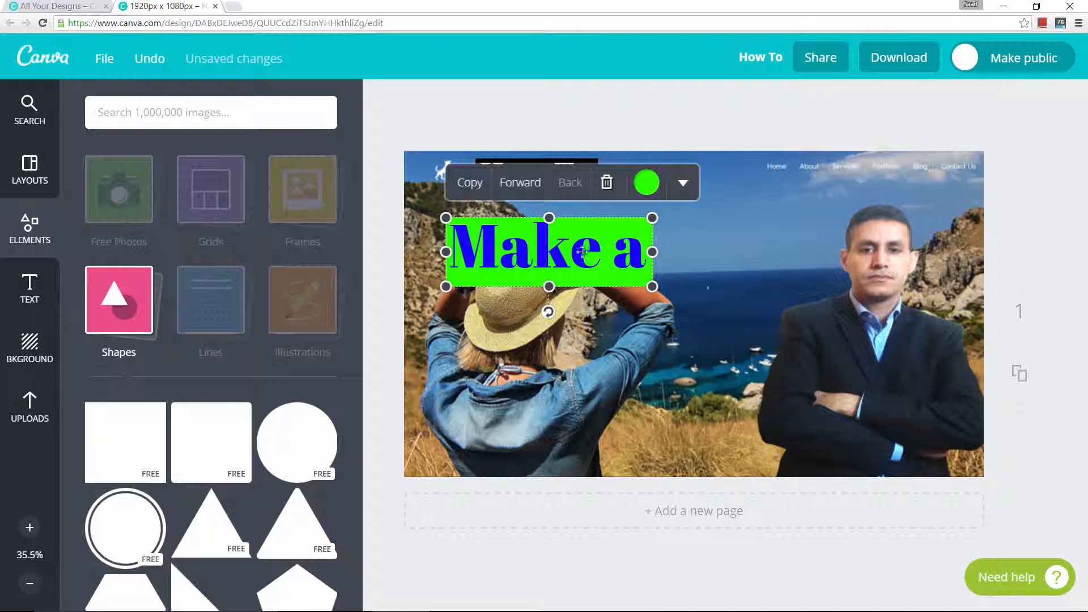
click(772, 204)
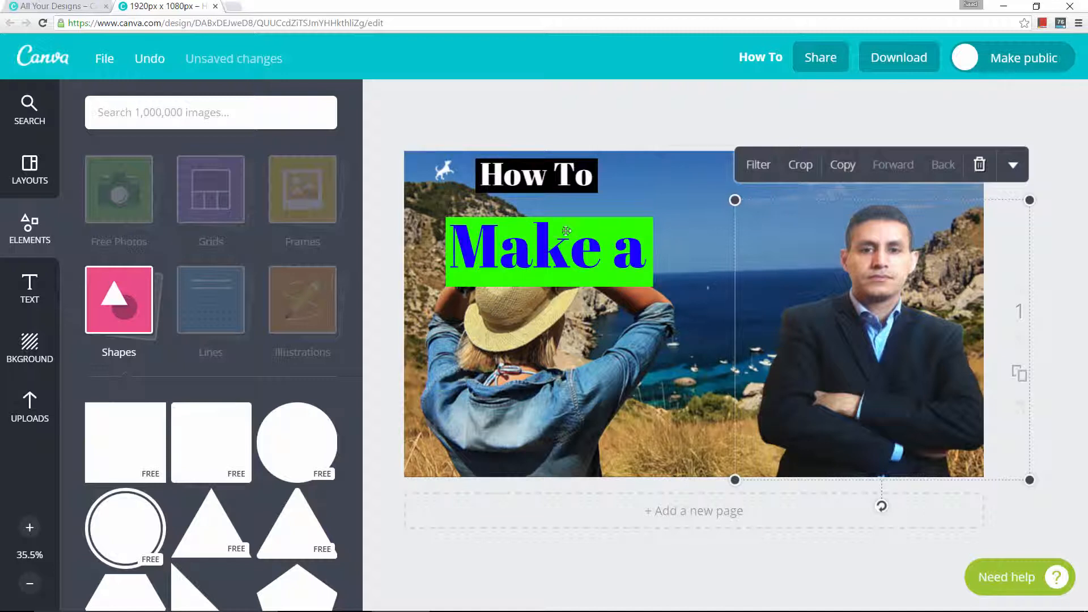
drag(629, 222, 630, 214)
drag(640, 276, 642, 268)
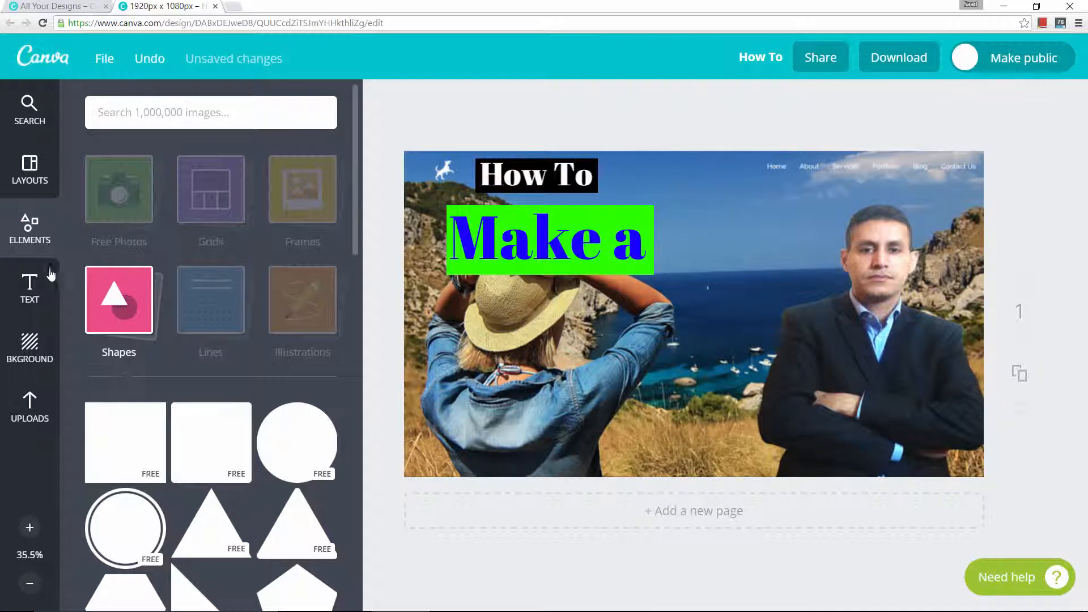
- Add a third heading reading "Custom" and set its font size to 120
click(30, 285)
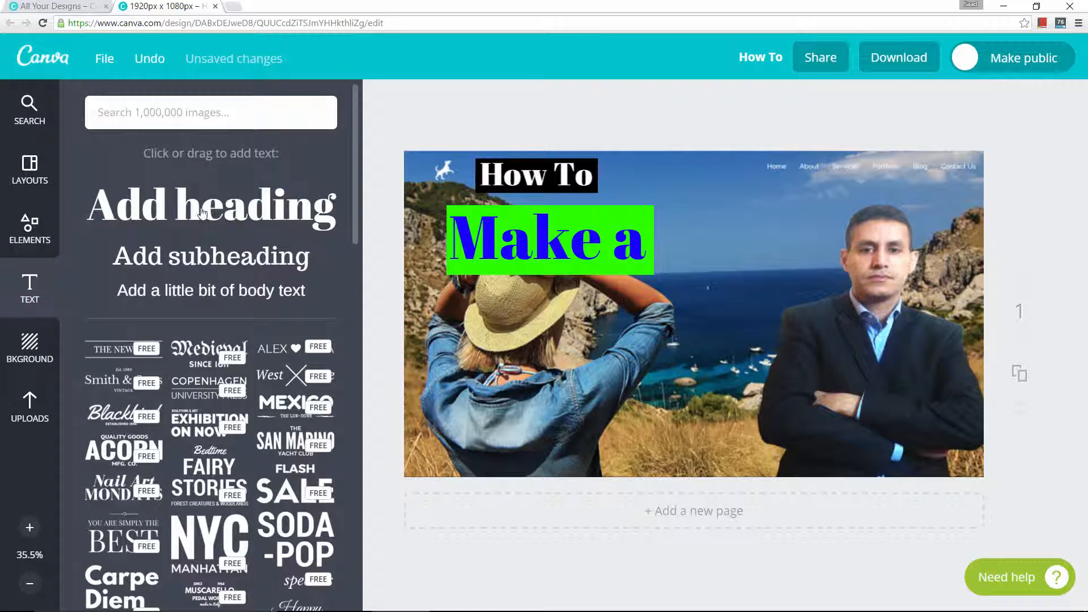
click(211, 205)
text(Custom)
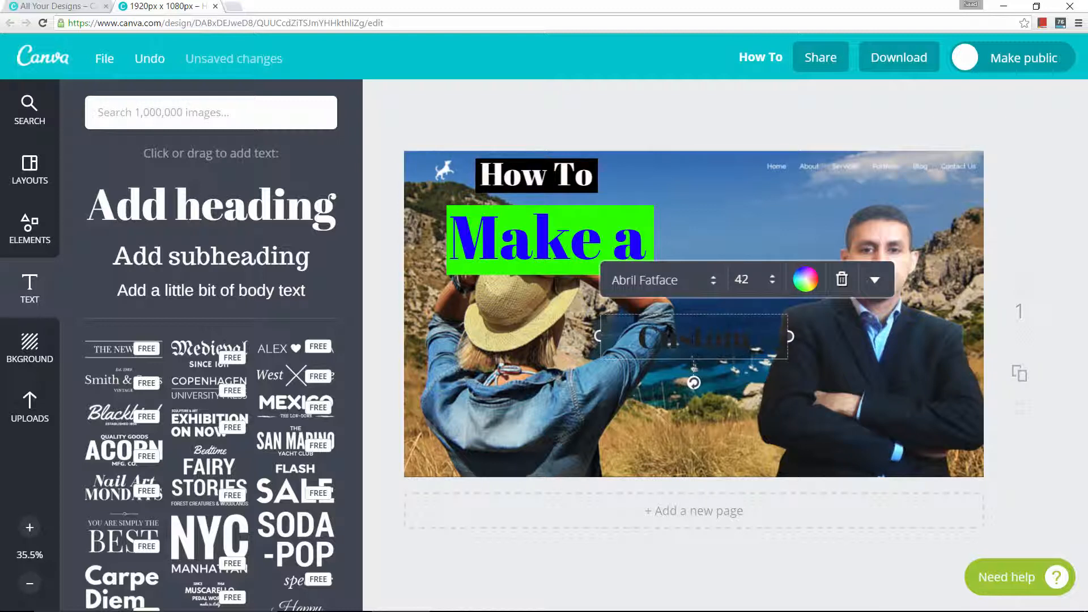
click(774, 279)
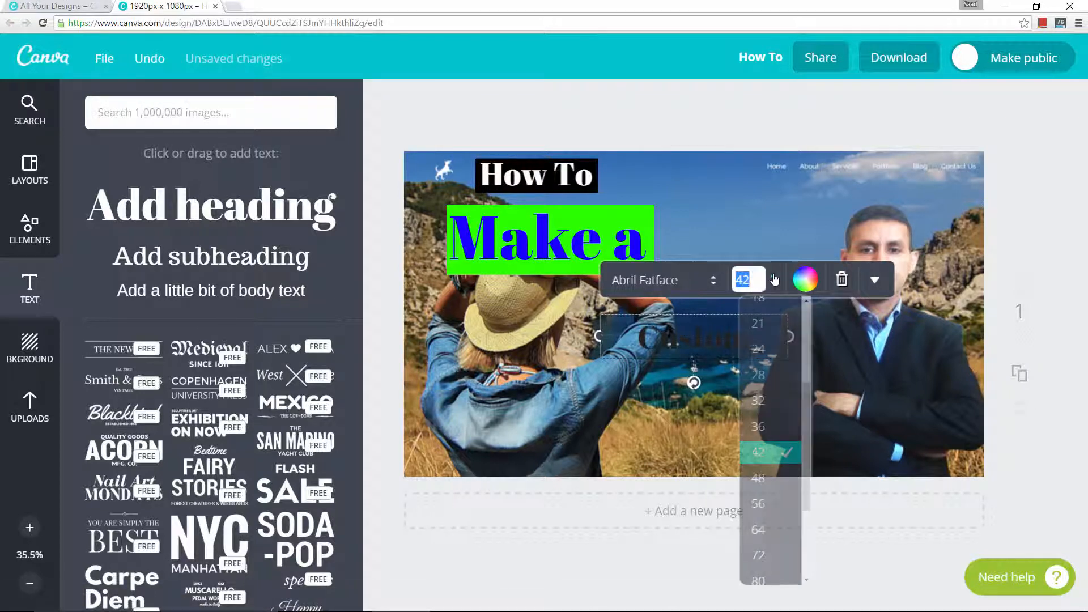
scroll(801, 503, down, 3)
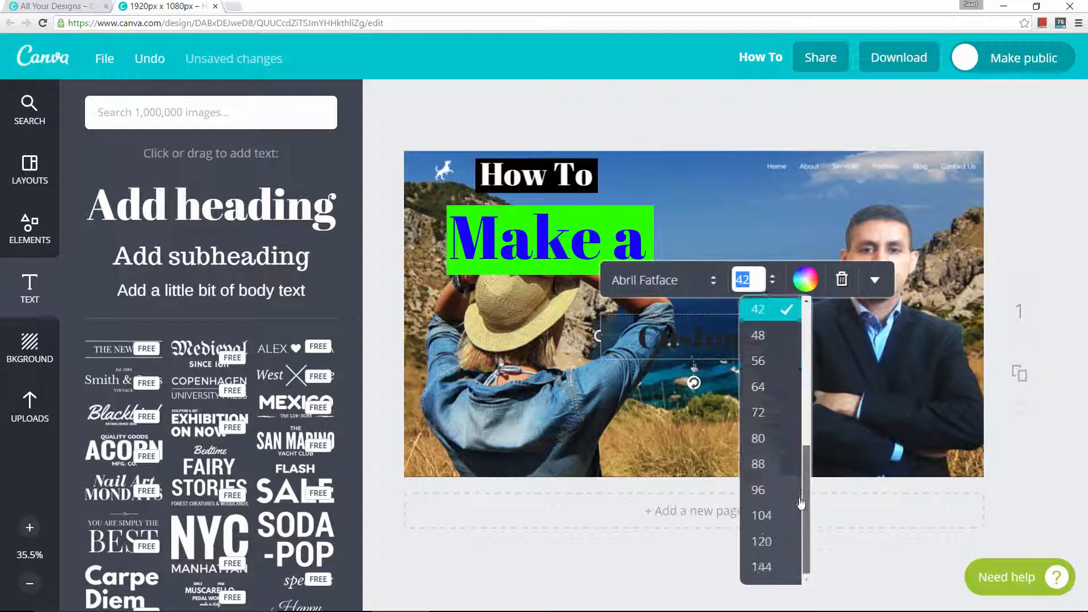
click(761, 541)
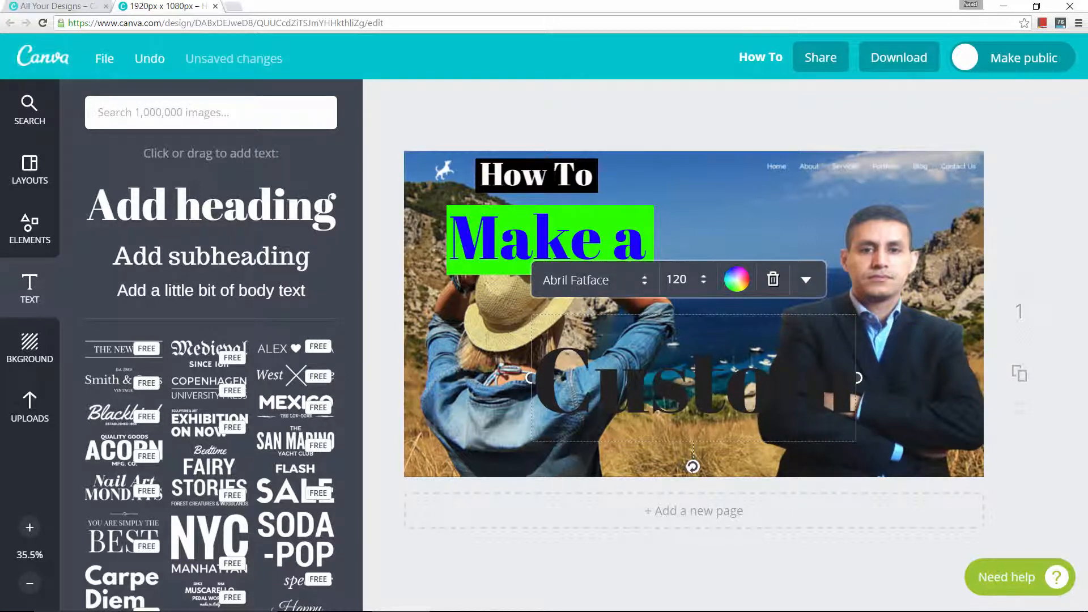
- Change the font of the "Custom" heading to Edo
click(638, 282)
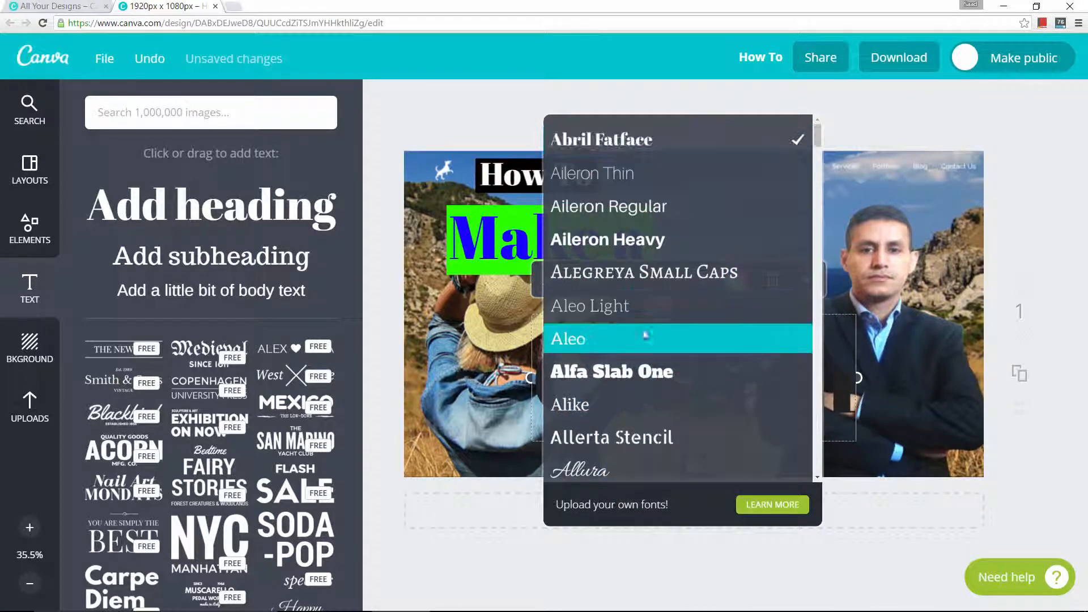
scroll(637, 328, down, 5)
scroll(638, 332, down, 10)
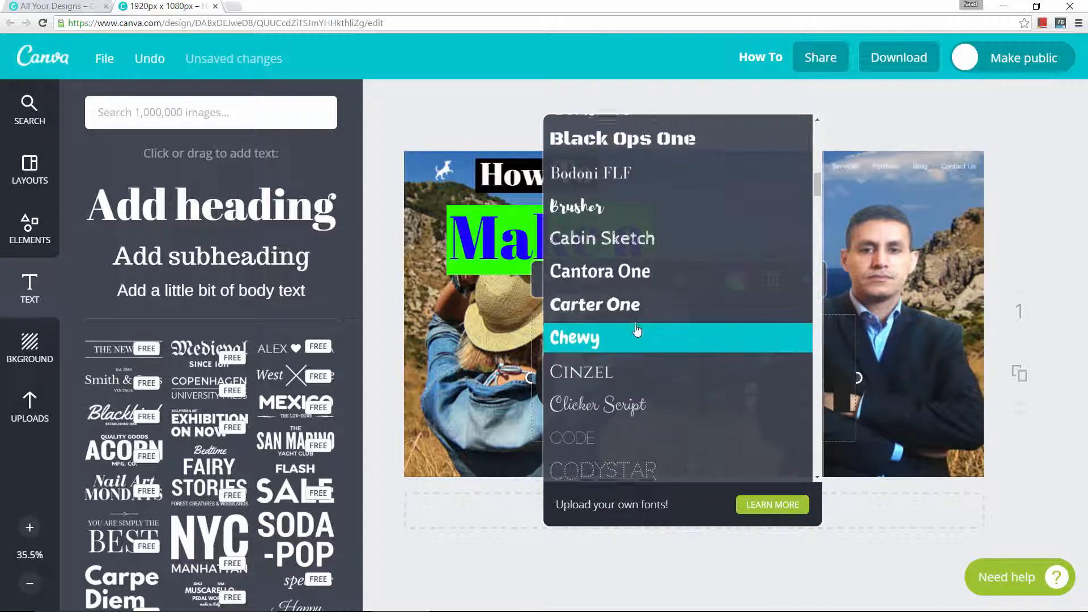
scroll(635, 325, down, 5)
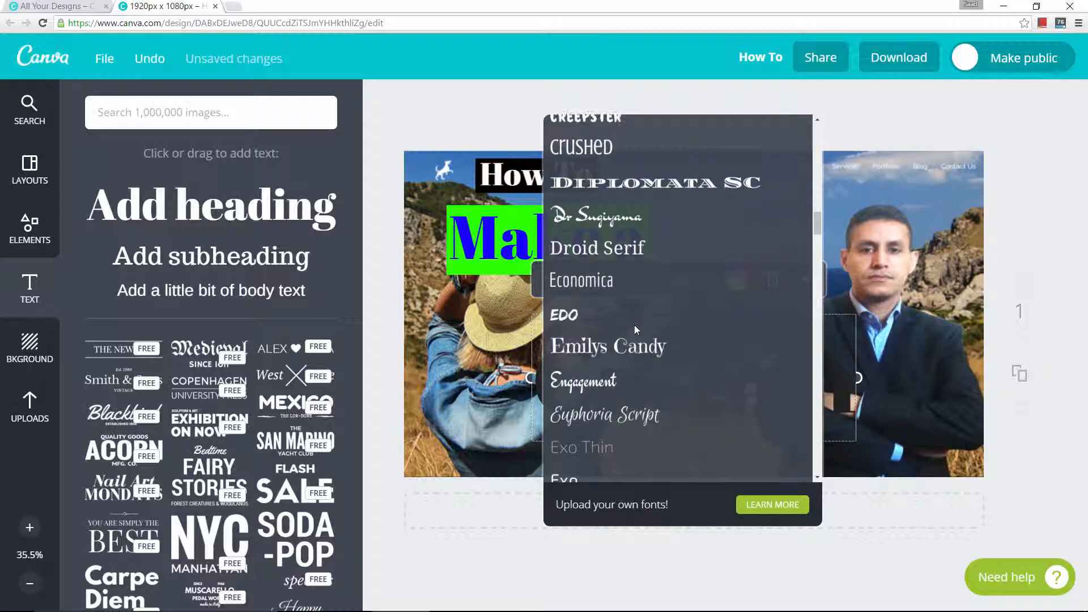
click(598, 317)
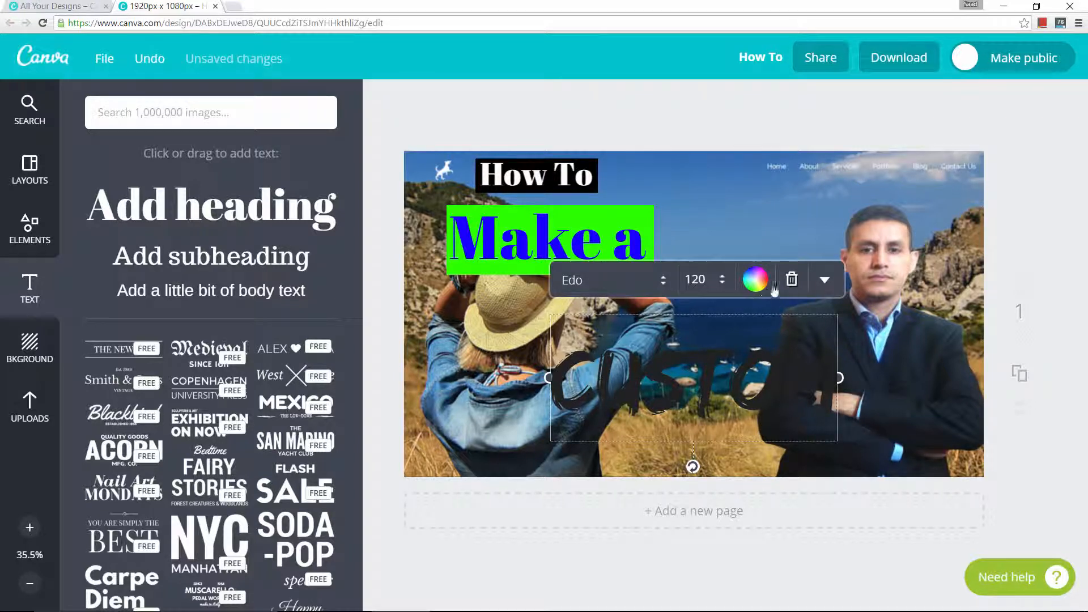
- Colour the "Custom" heading with the custom yellow f9ff00 and move it below the "Make a" heading
click(755, 279)
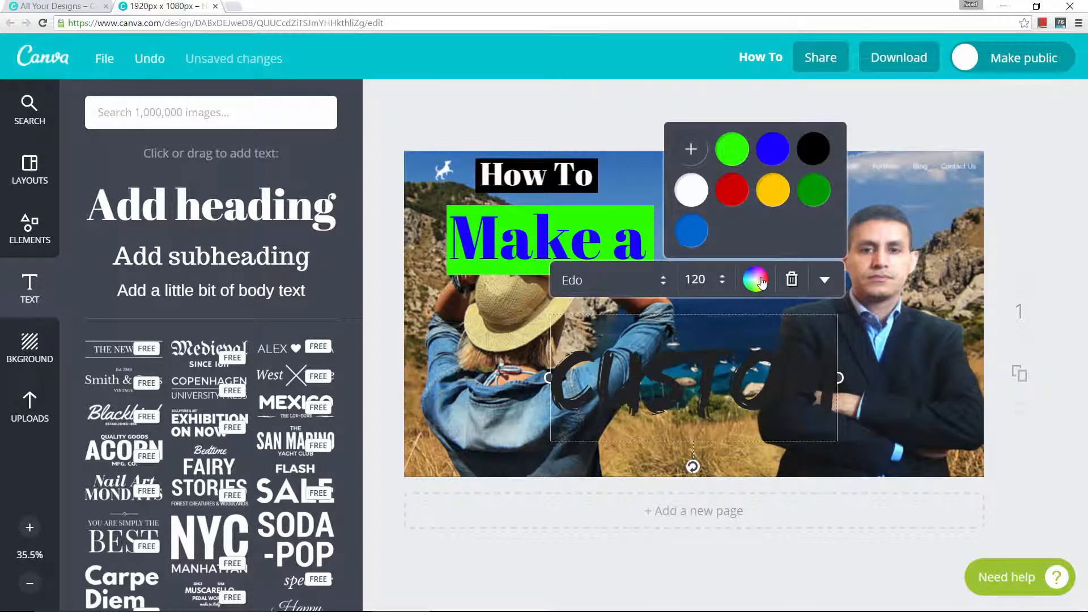
click(691, 149)
click(824, 312)
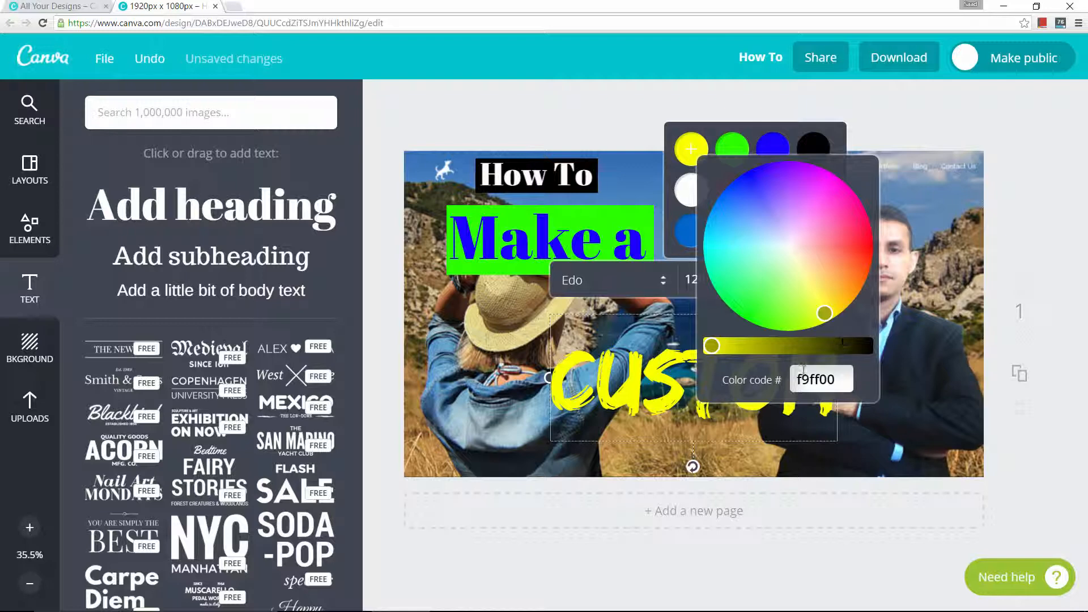
click(526, 332)
drag(609, 339, 477, 308)
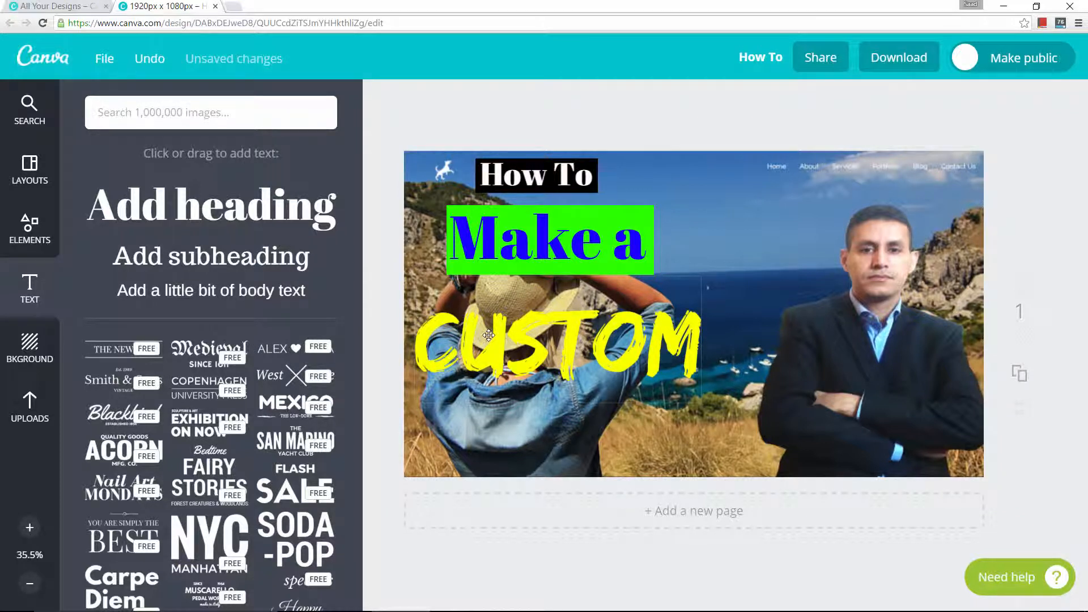
- Add a square shape and resize it into a wide rectangle covering the "Custom" heading
click(50, 212)
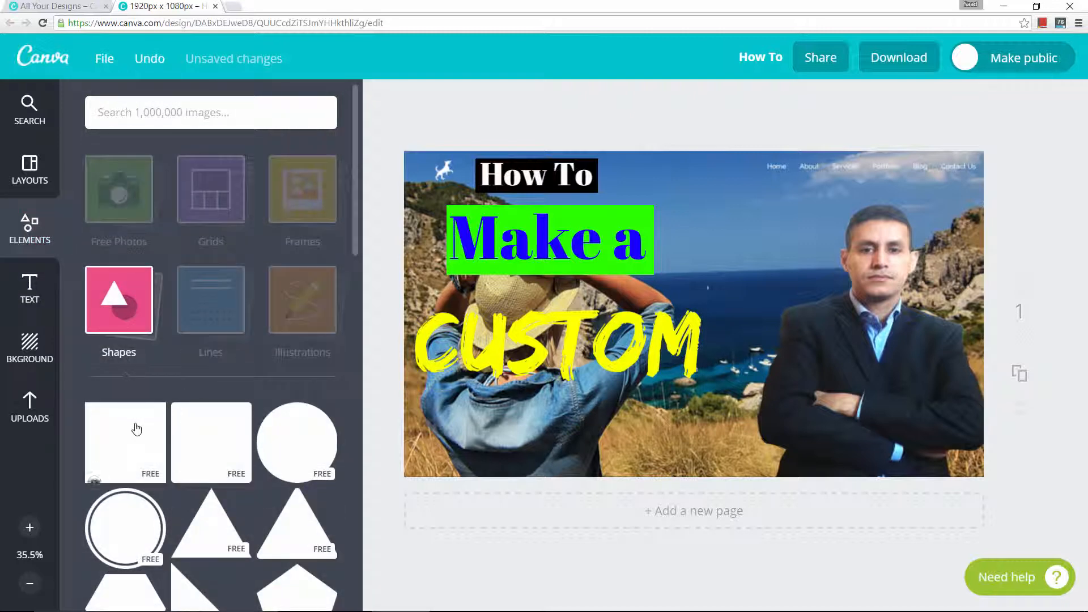
click(133, 429)
drag(696, 160, 695, 386)
drag(707, 417, 577, 355)
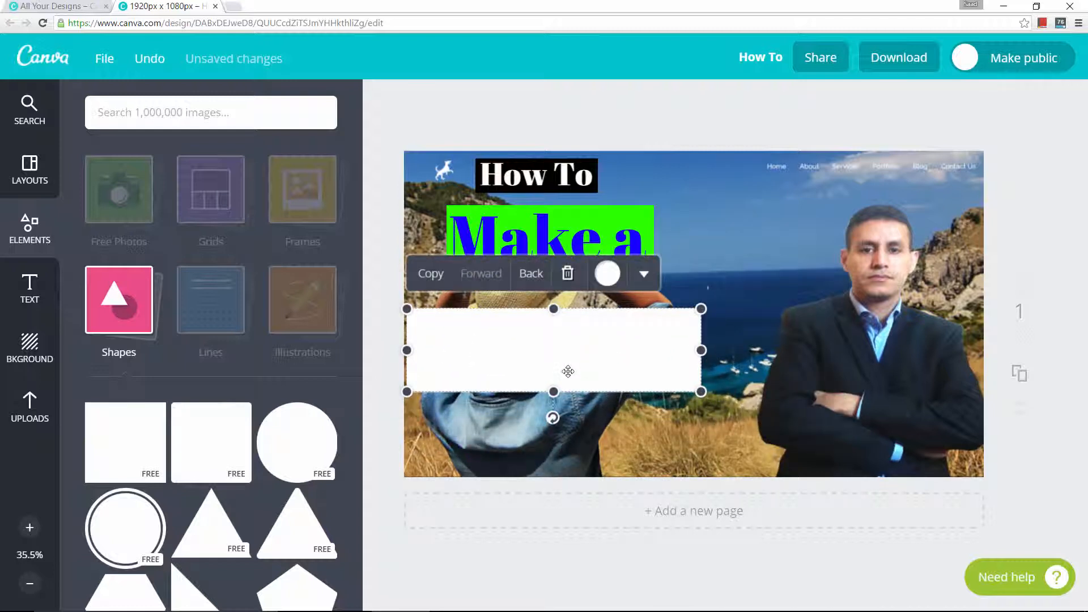
- Fill the rectangle over the "Custom" heading with a custom bright red
click(609, 275)
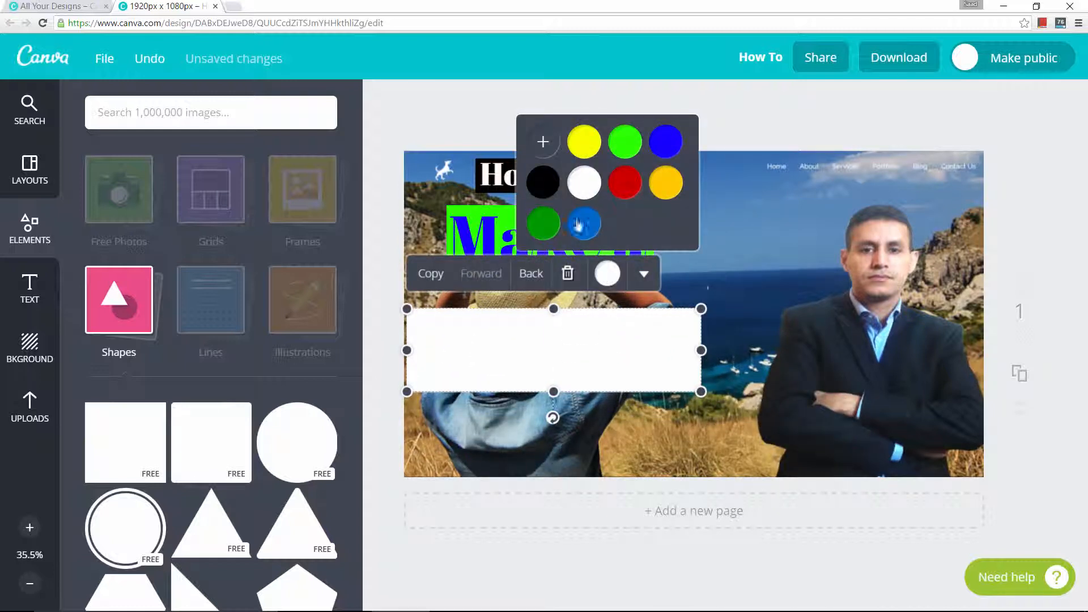
click(543, 141)
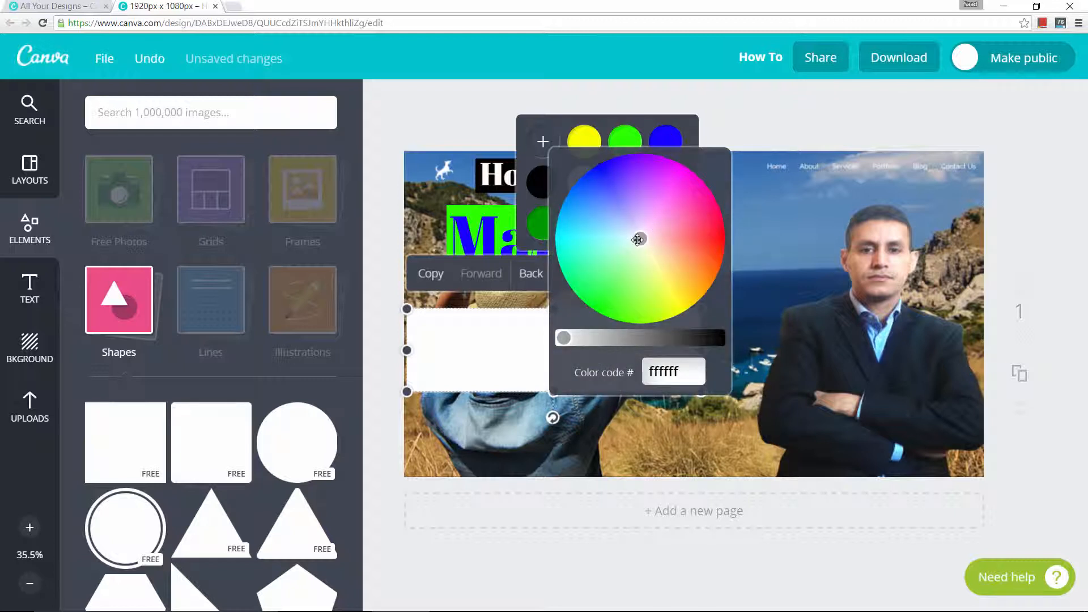
drag(640, 239, 788, 255)
click(787, 252)
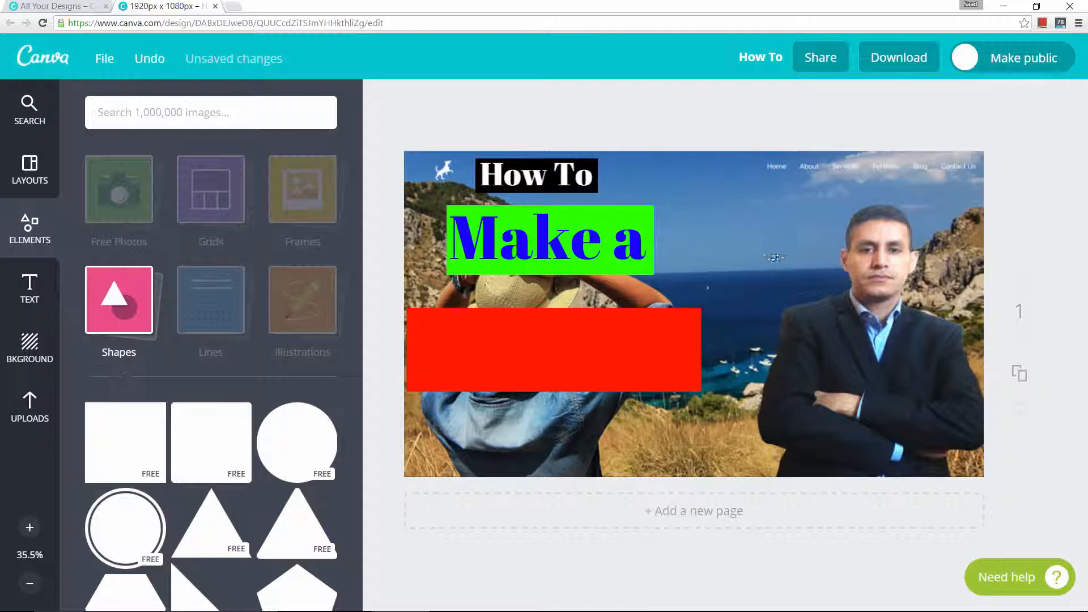
- Send the red rectangle behind the "Custom" heading and move both up to just below the "Make a" block
click(632, 327)
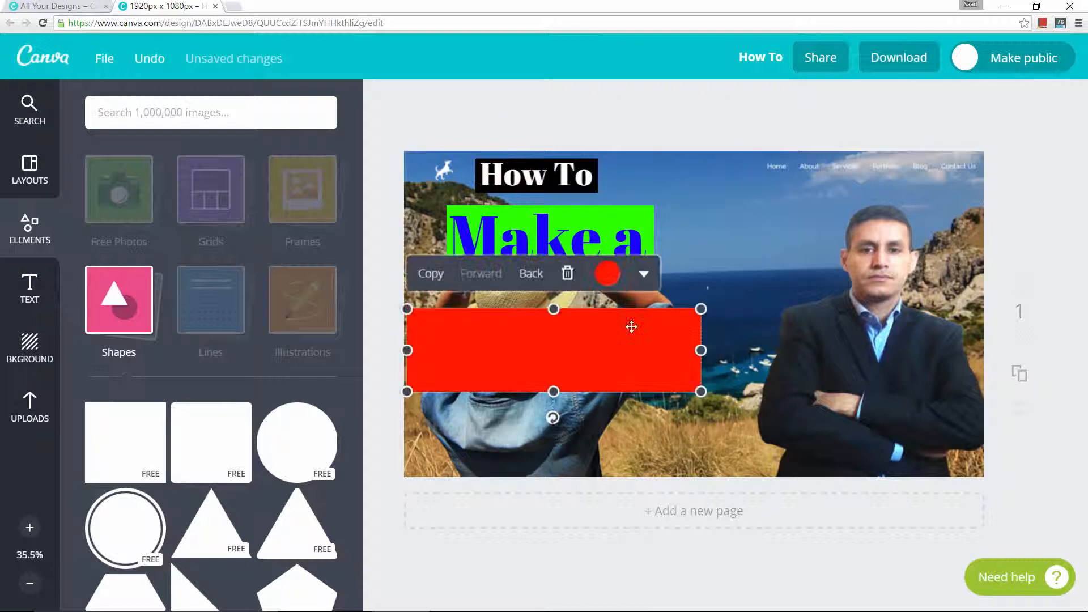
click(531, 274)
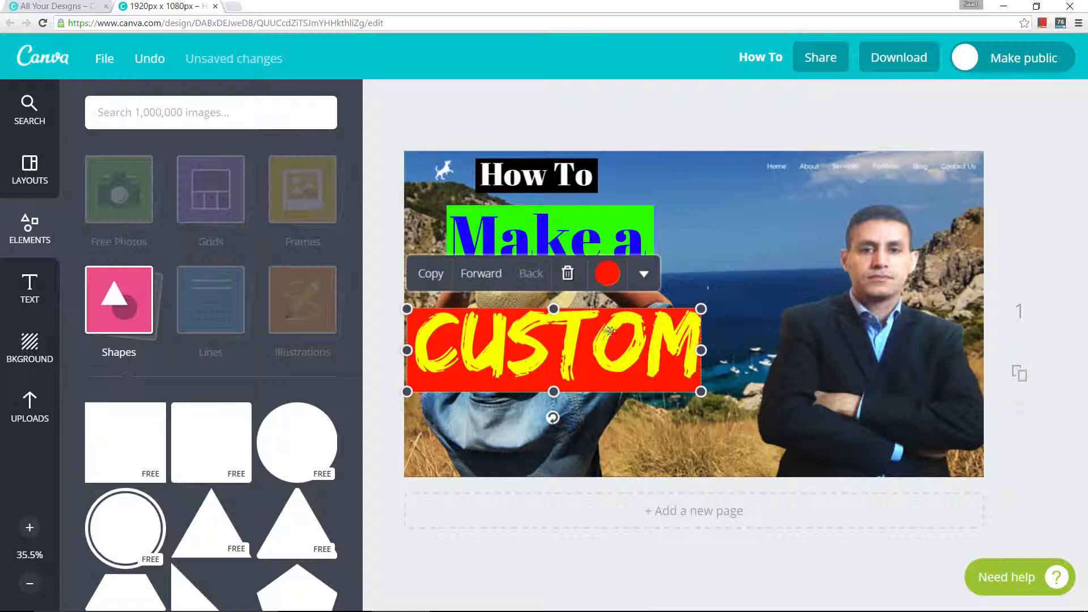
key(Escape)
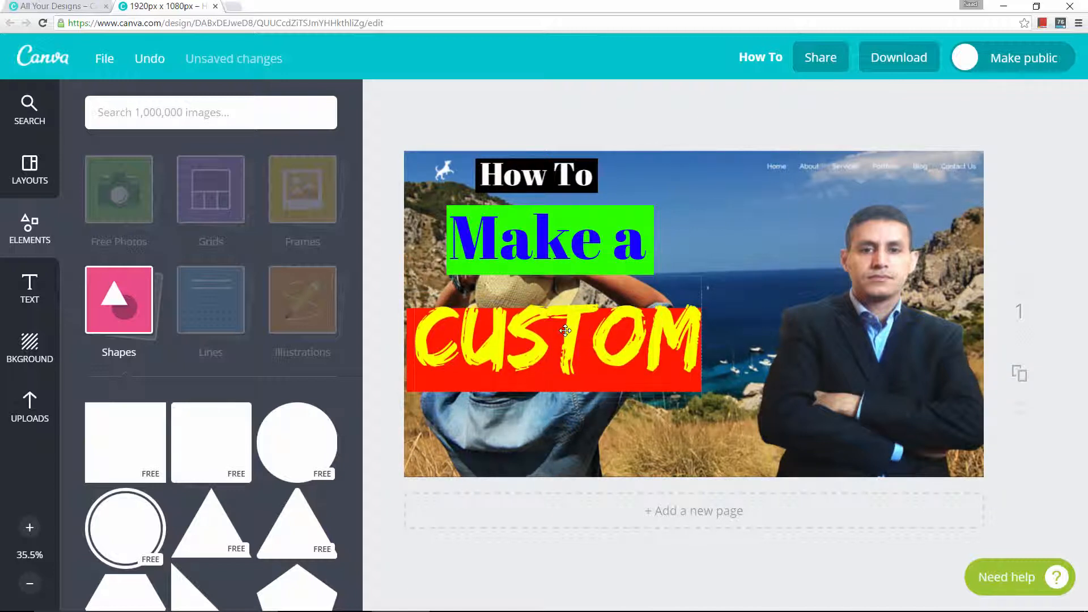
drag(565, 330, 557, 318)
click(663, 383)
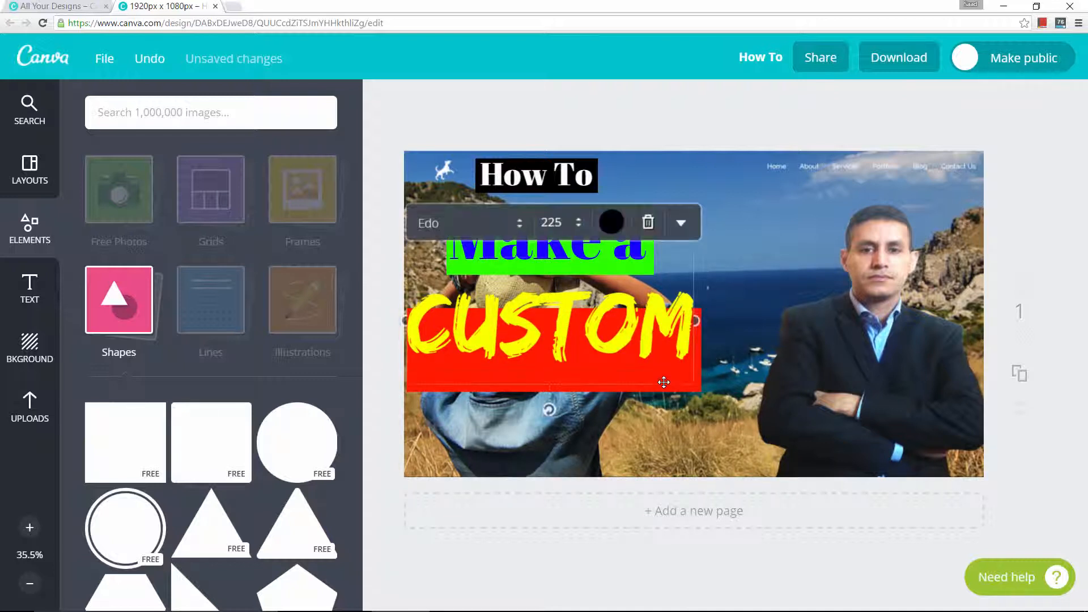
click(664, 387)
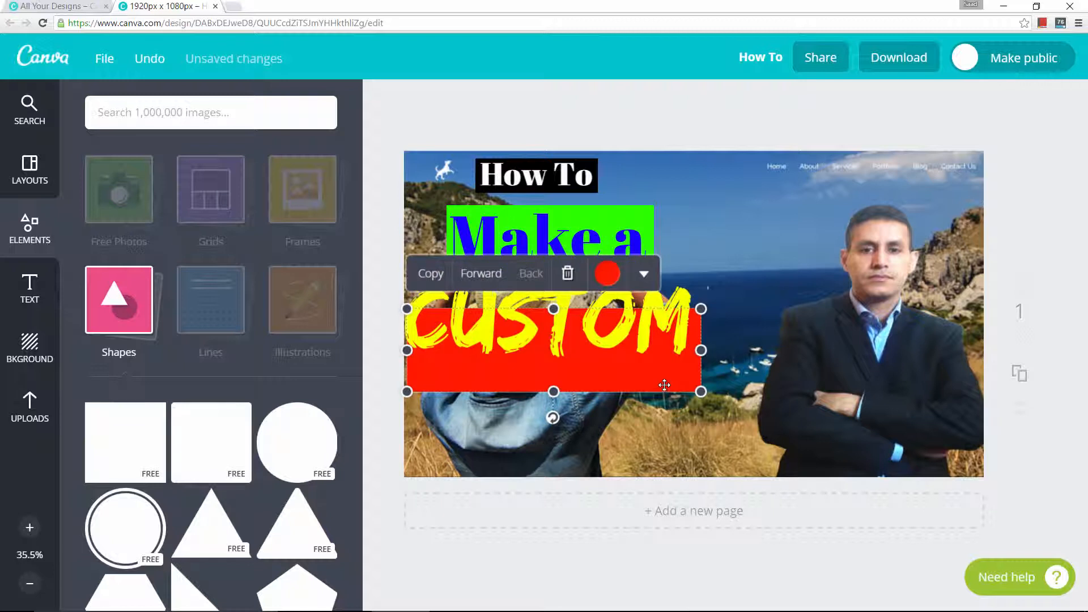
drag(664, 385, 663, 360)
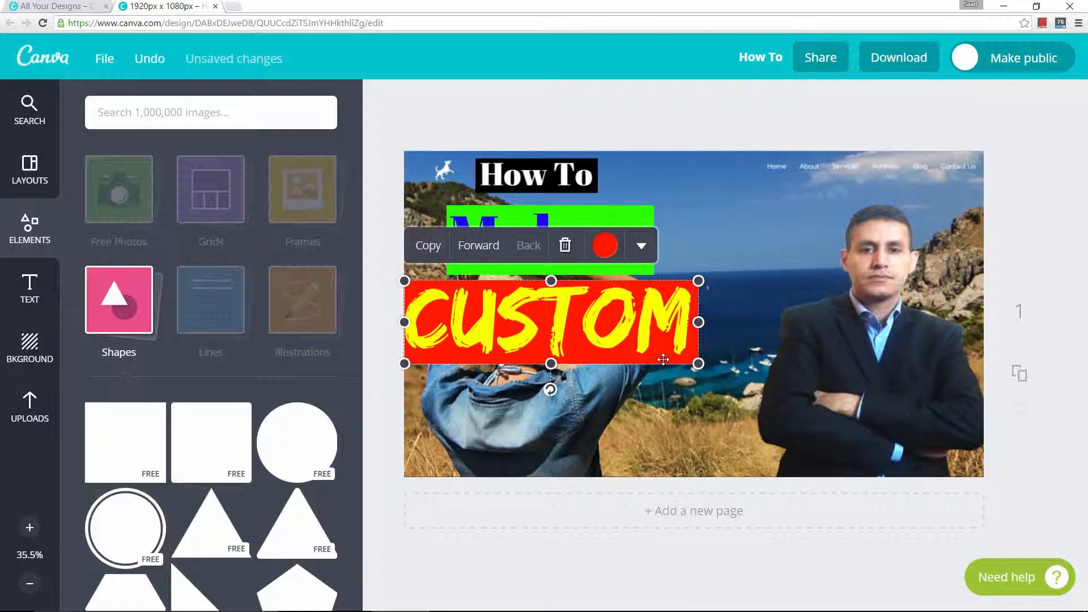
click(597, 434)
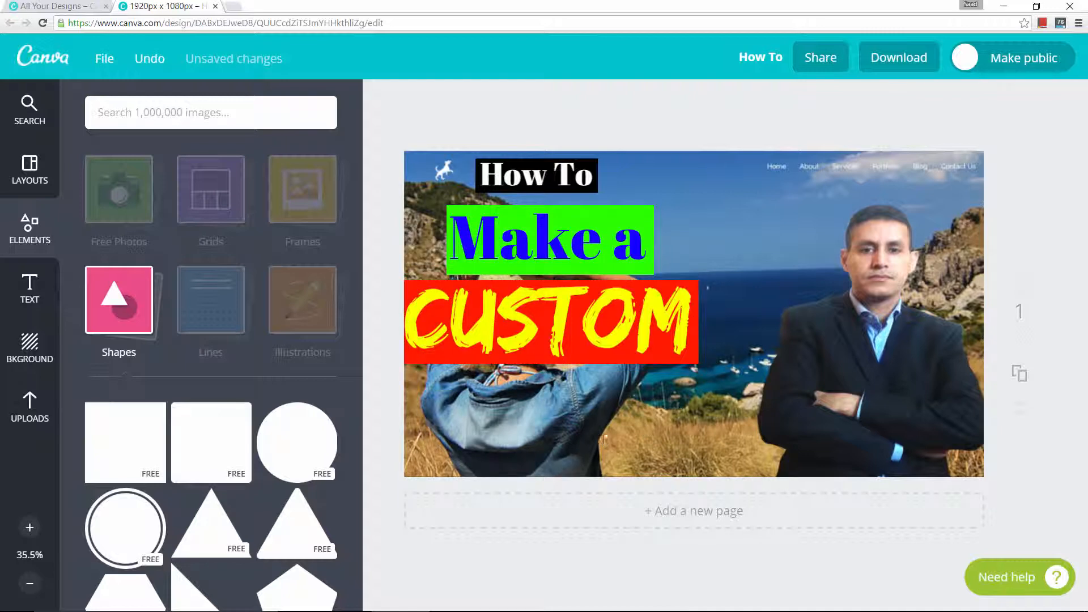
- Add a fourth heading reading "Thumbnail" and set its font size to 96
click(31, 285)
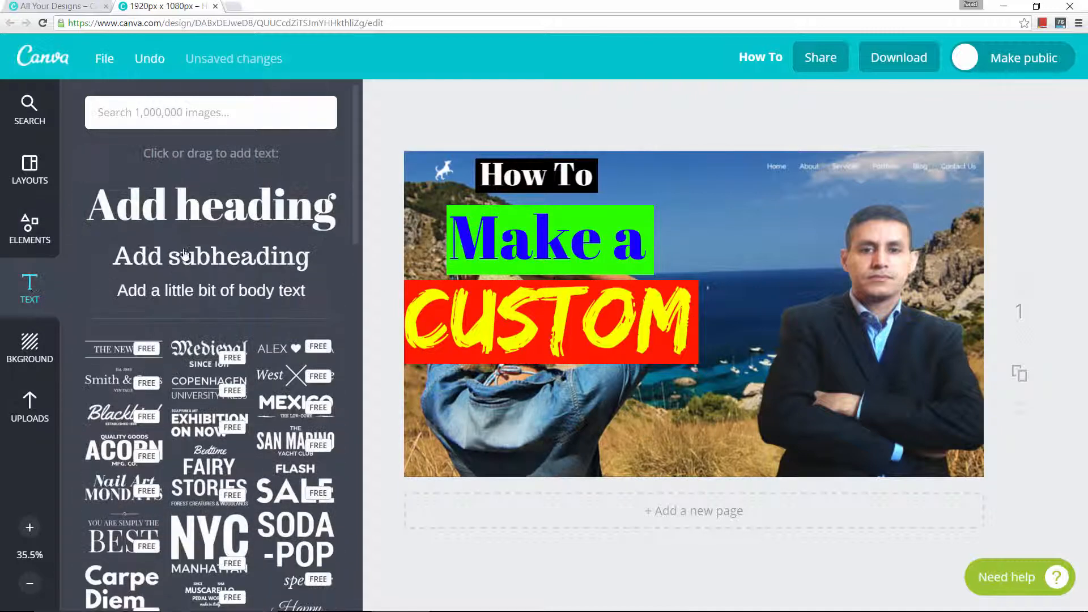
click(195, 217)
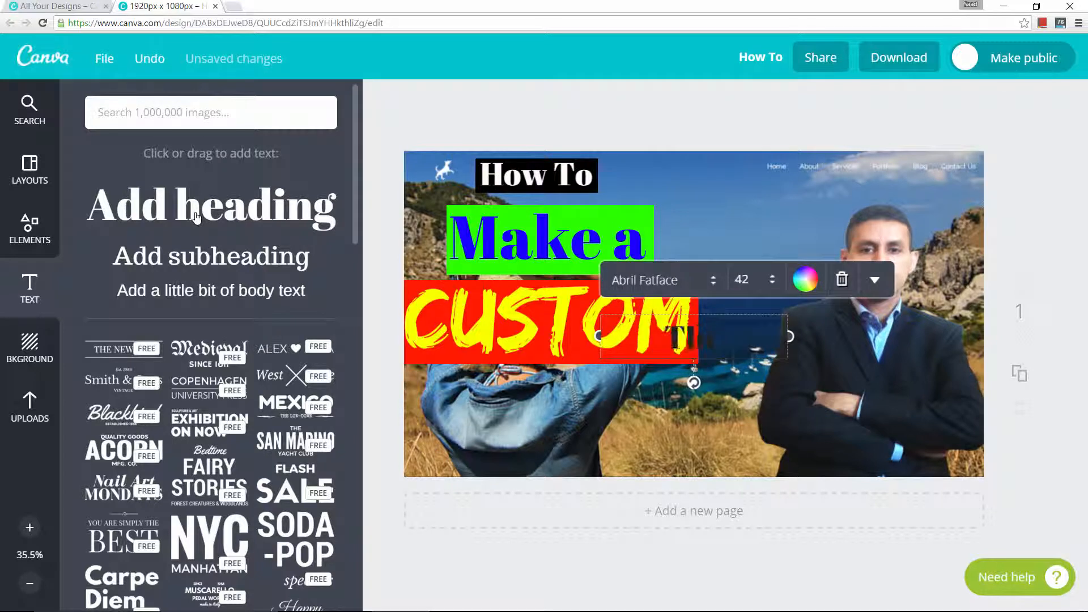
text(Thumbnail)
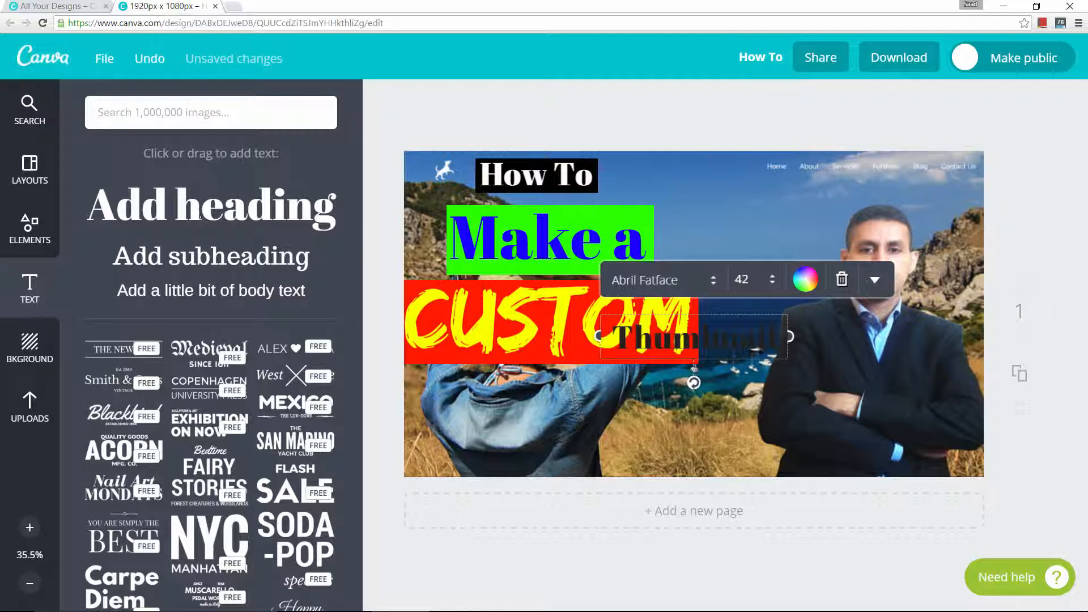
click(772, 284)
scroll(766, 513, down, 2)
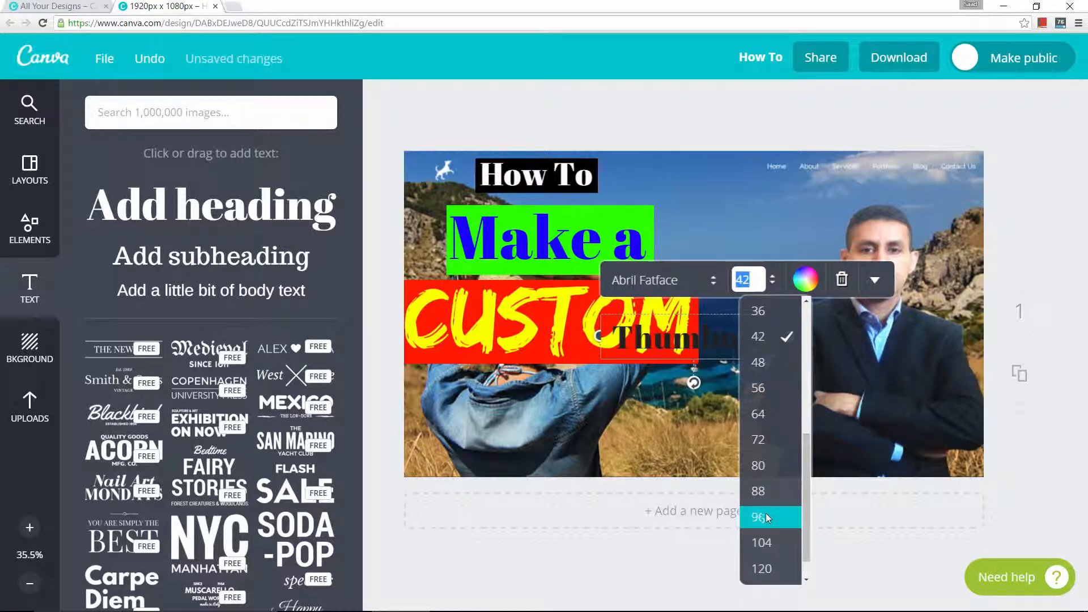
click(766, 517)
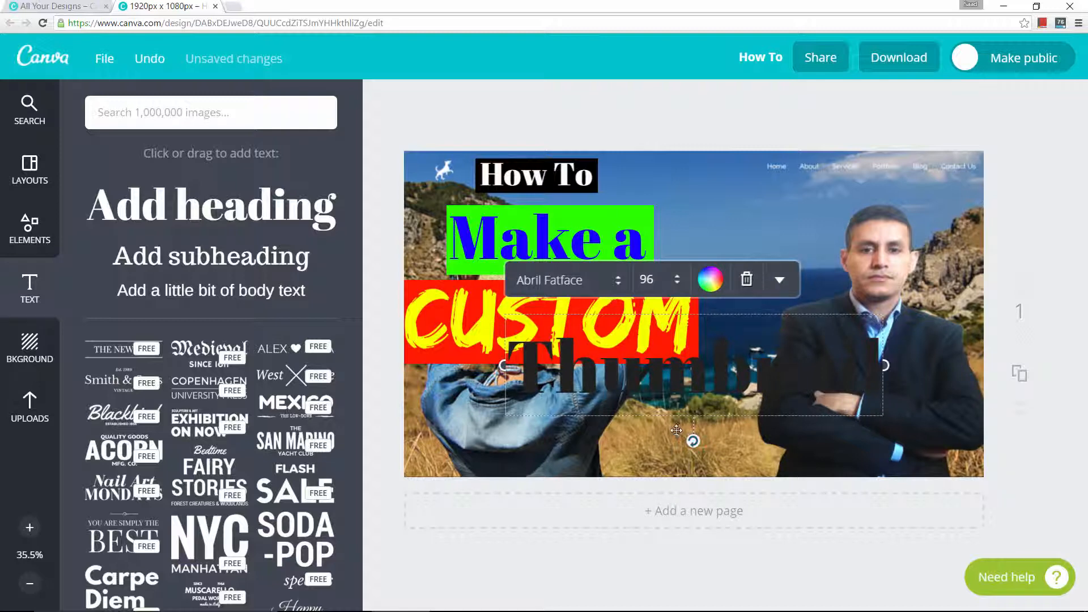
- Move the "Thumbnail" heading into the design's lower-left corner below "Custom" and set its font size to 92
drag(657, 424, 563, 476)
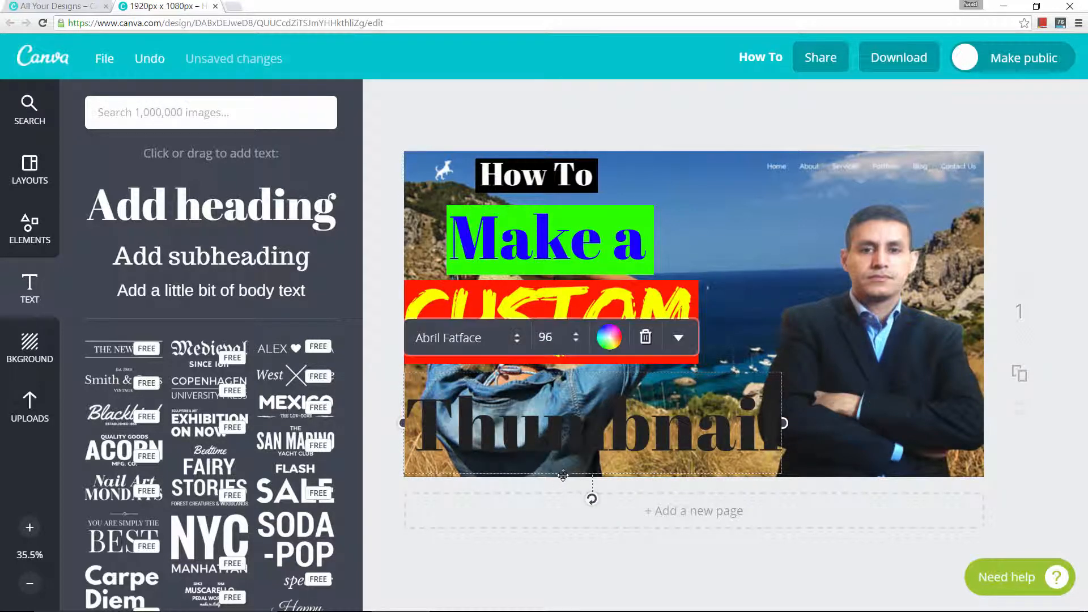
click(555, 337)
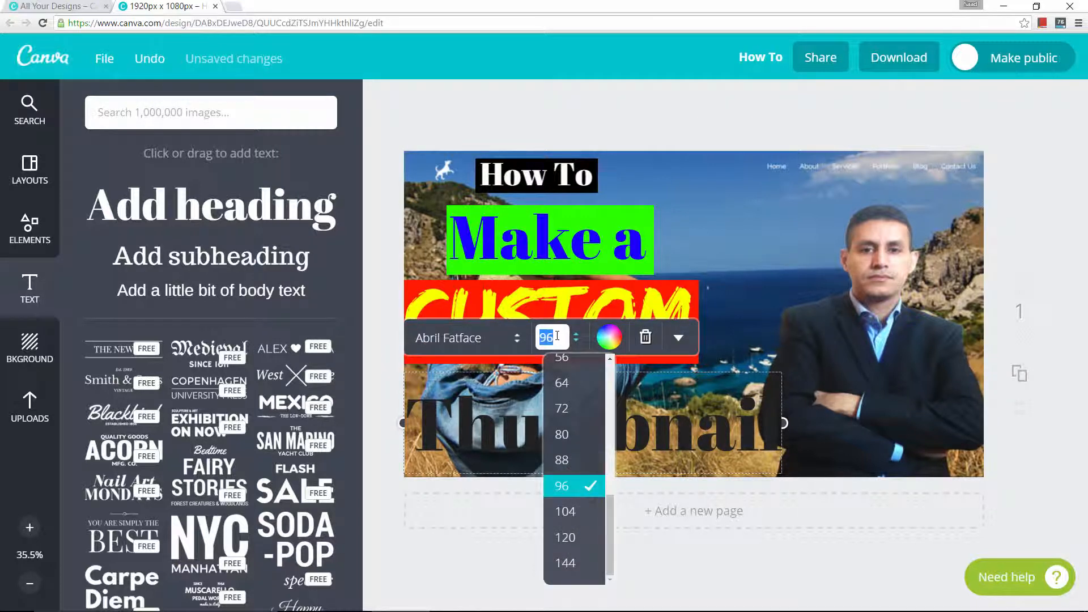
text(9)
key(Return)
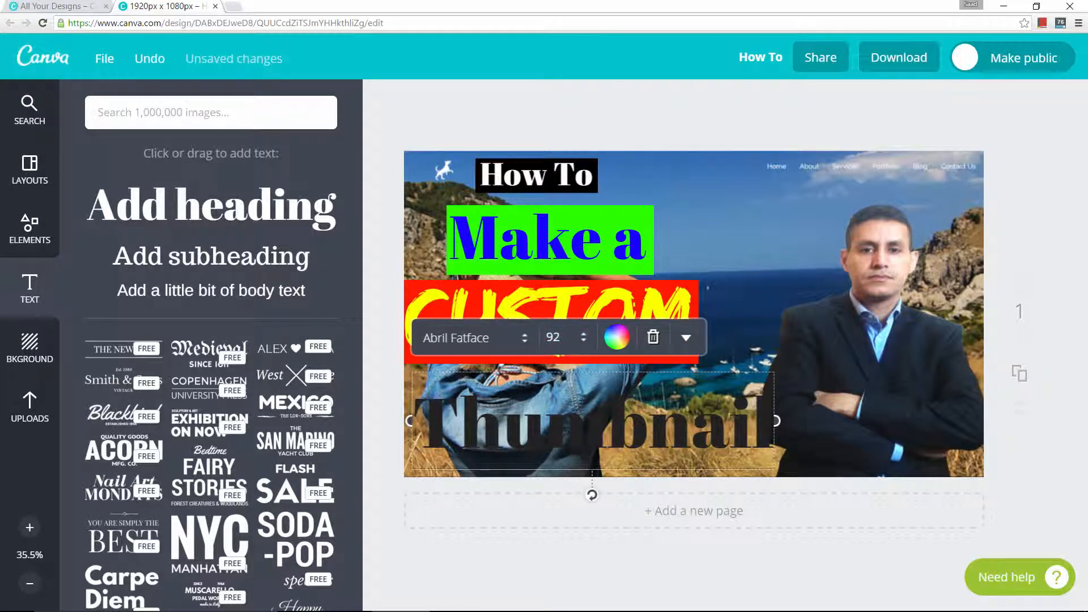
drag(405, 375, 395, 386)
- Set the "Thumbnail" heading's font size to 90 and colour it bright yellow
click(551, 347)
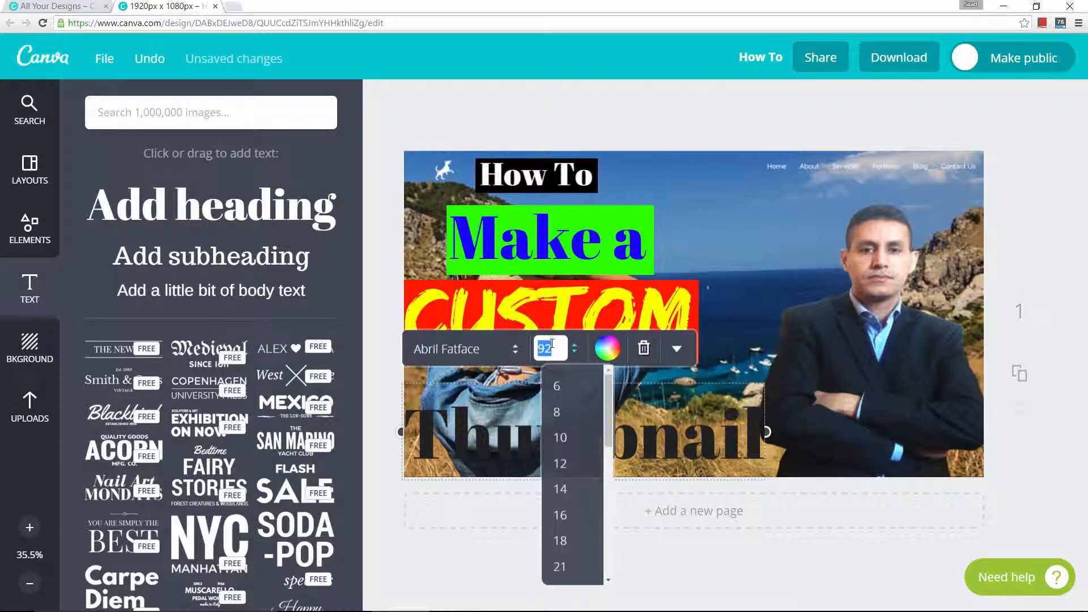
text(90)
key(Return)
drag(432, 373, 431, 374)
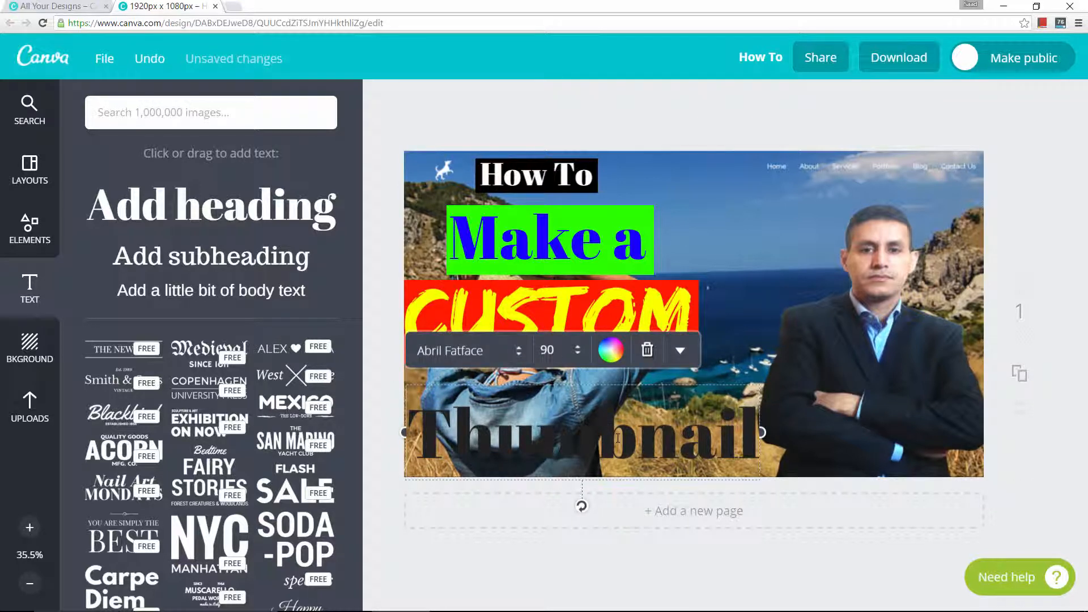
click(612, 350)
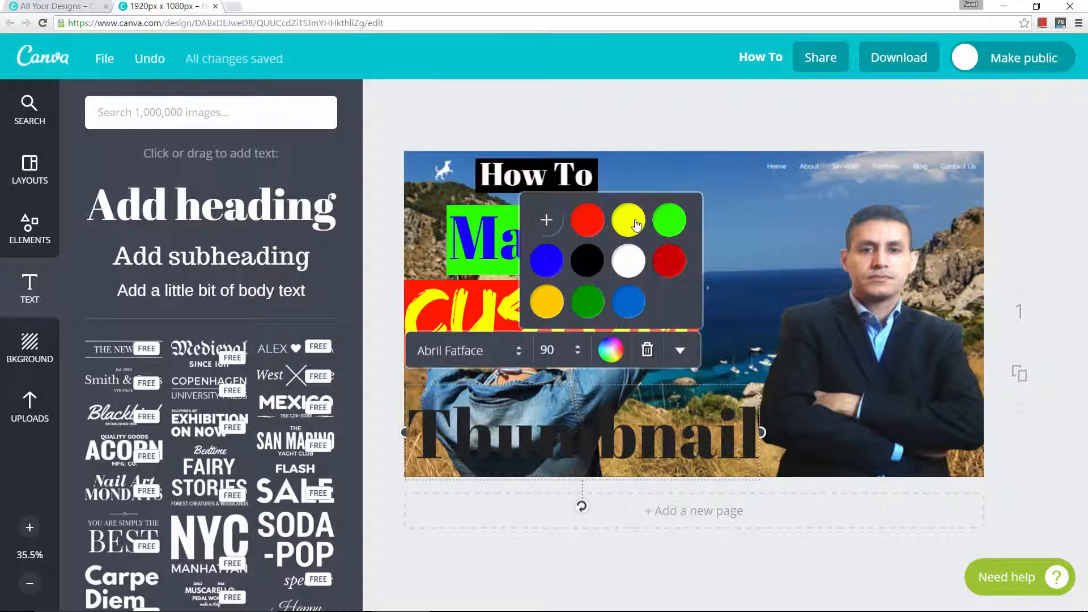
click(636, 225)
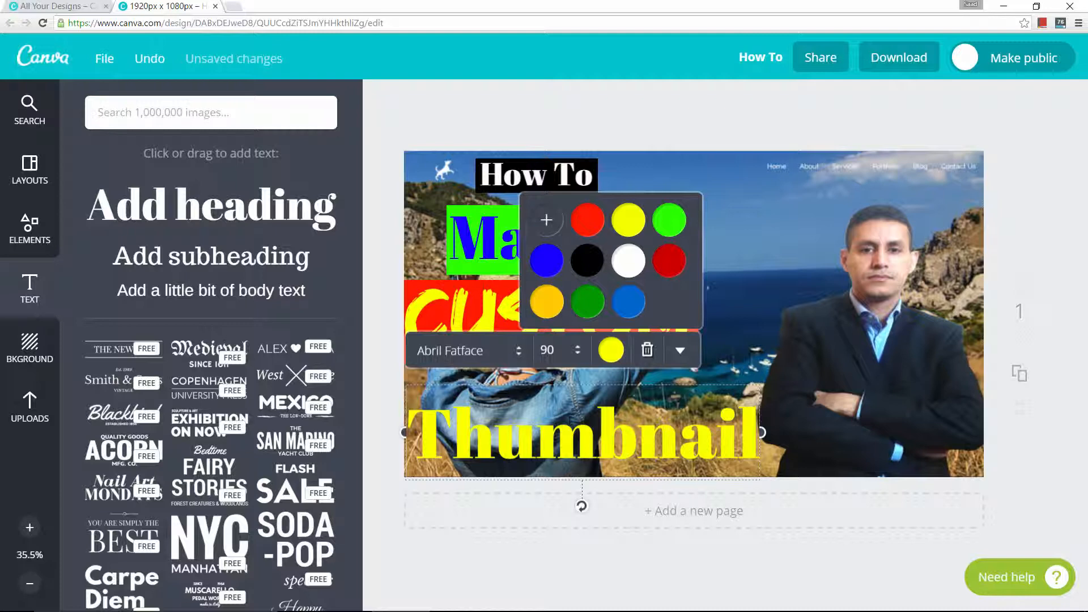
- Add a square shape and resize it into a wide rectangle covering the "Thumbnail" heading
click(30, 227)
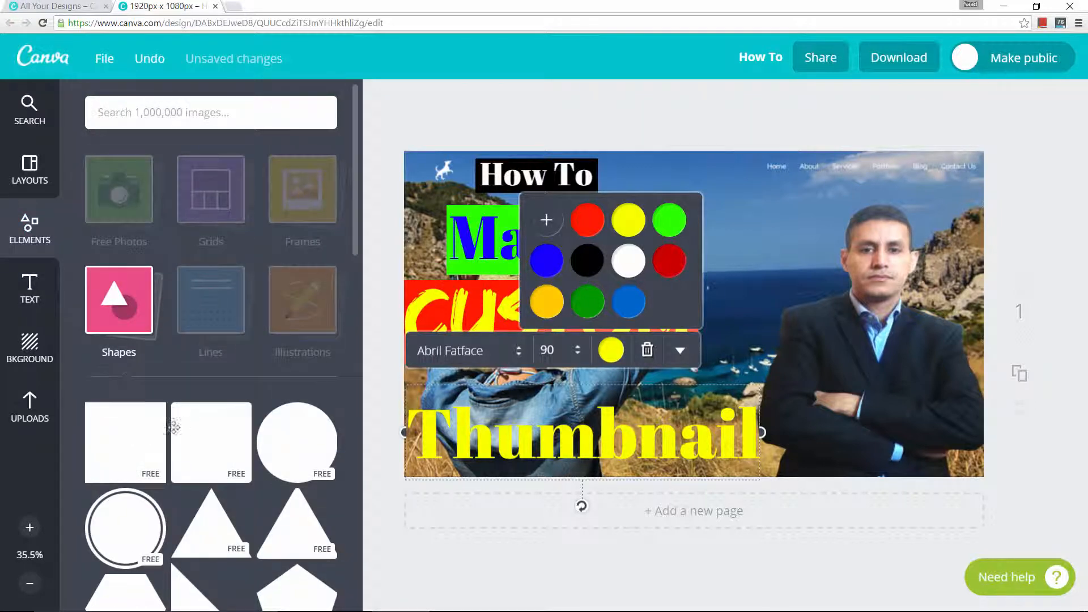
drag(136, 436, 549, 400)
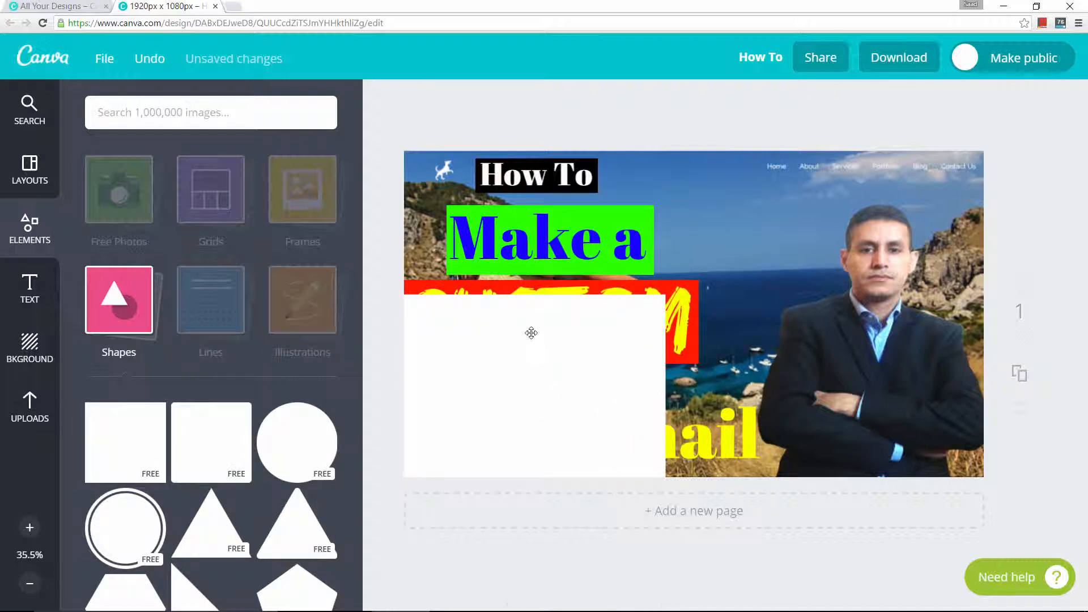
drag(530, 331, 533, 443)
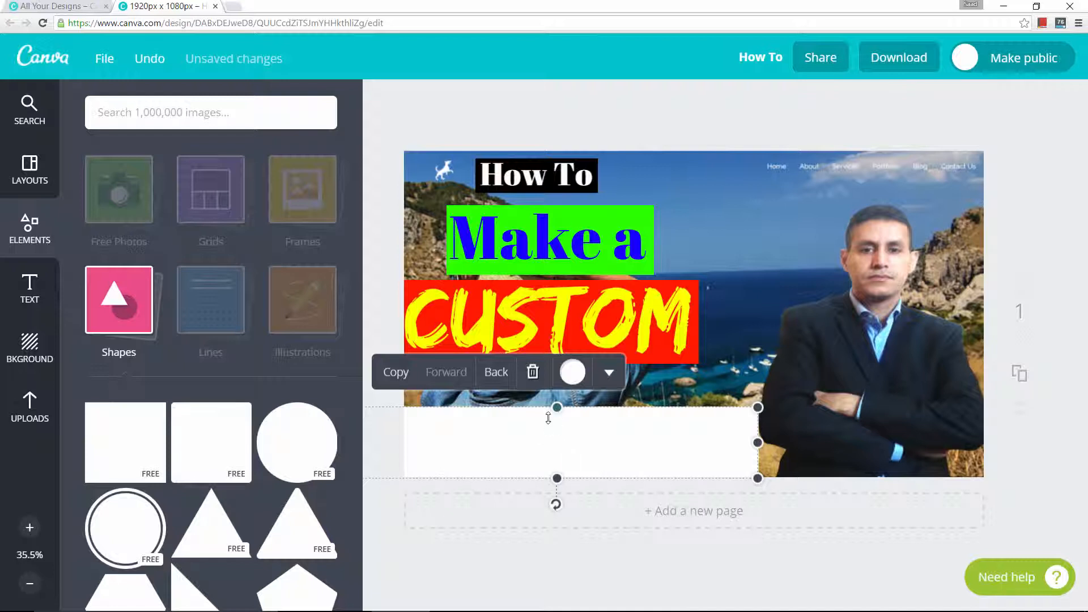
- Fill the rectangle over the "Thumbnail" heading with black and send it behind the text
click(579, 374)
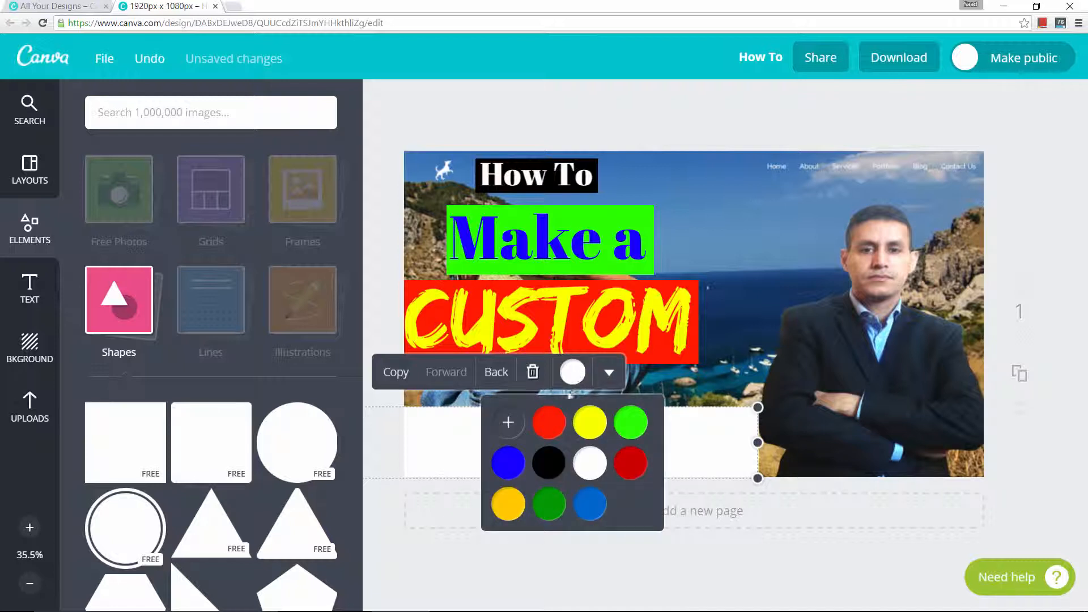
click(549, 463)
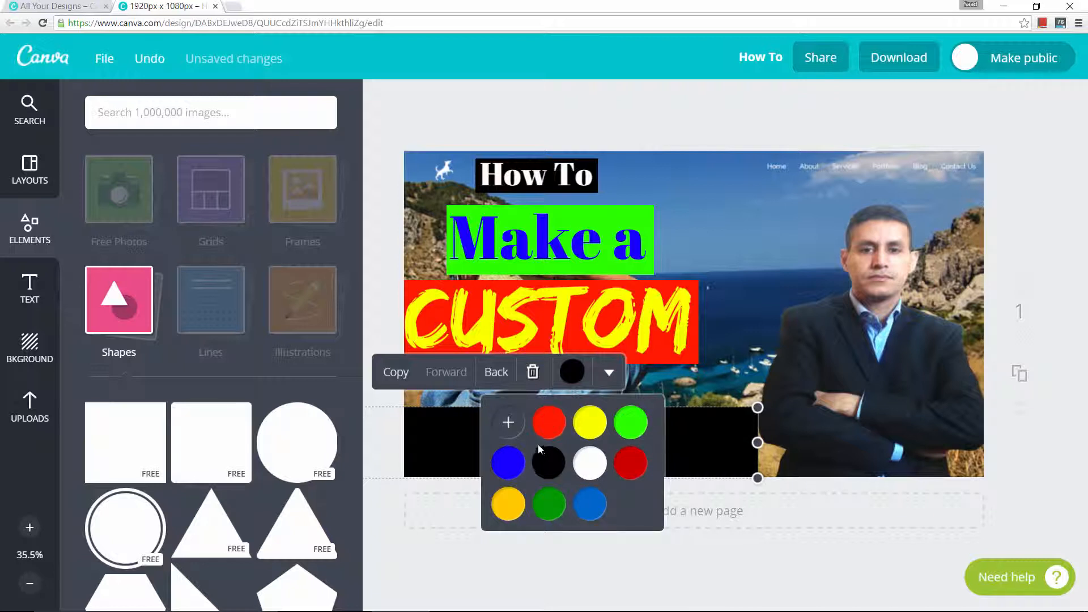
click(496, 372)
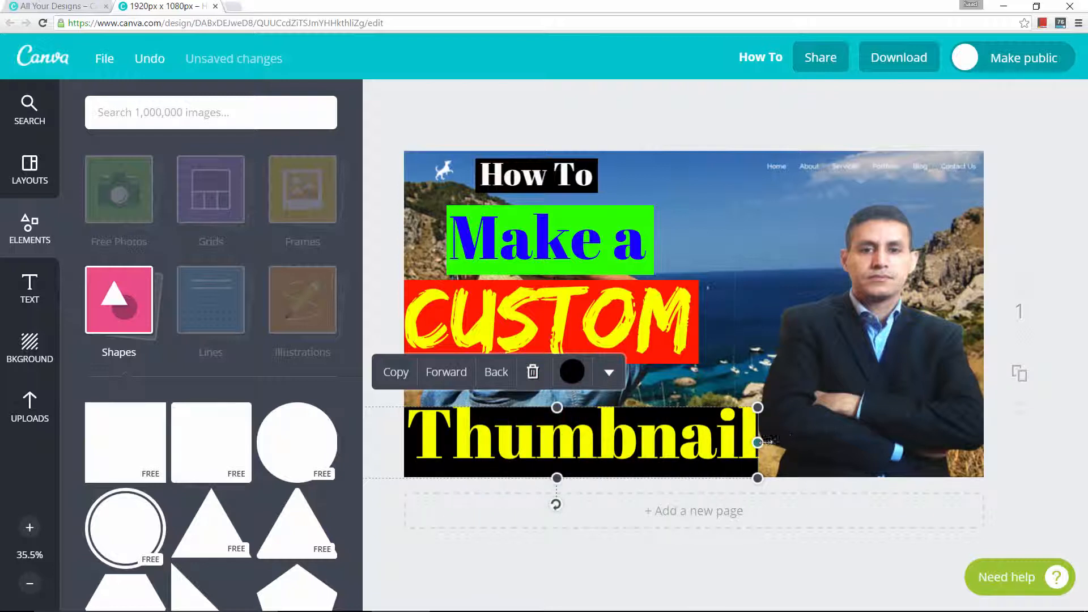
- Stretch the black rectangle slightly wider and taller so it extends past the edges of the "Thumbnail" heading
drag(757, 442, 764, 443)
drag(560, 407, 561, 402)
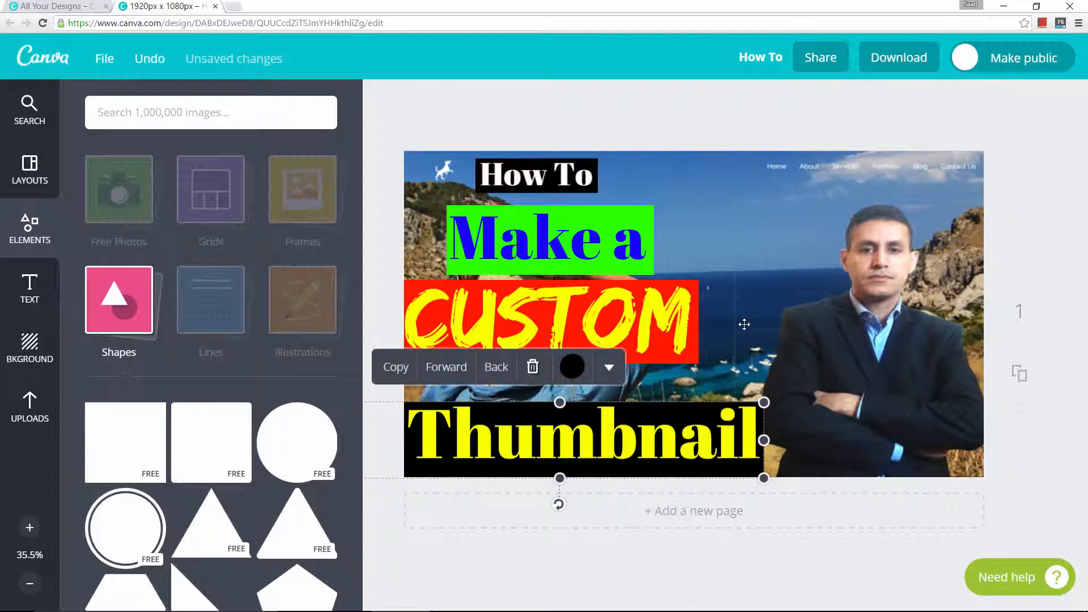
click(744, 324)
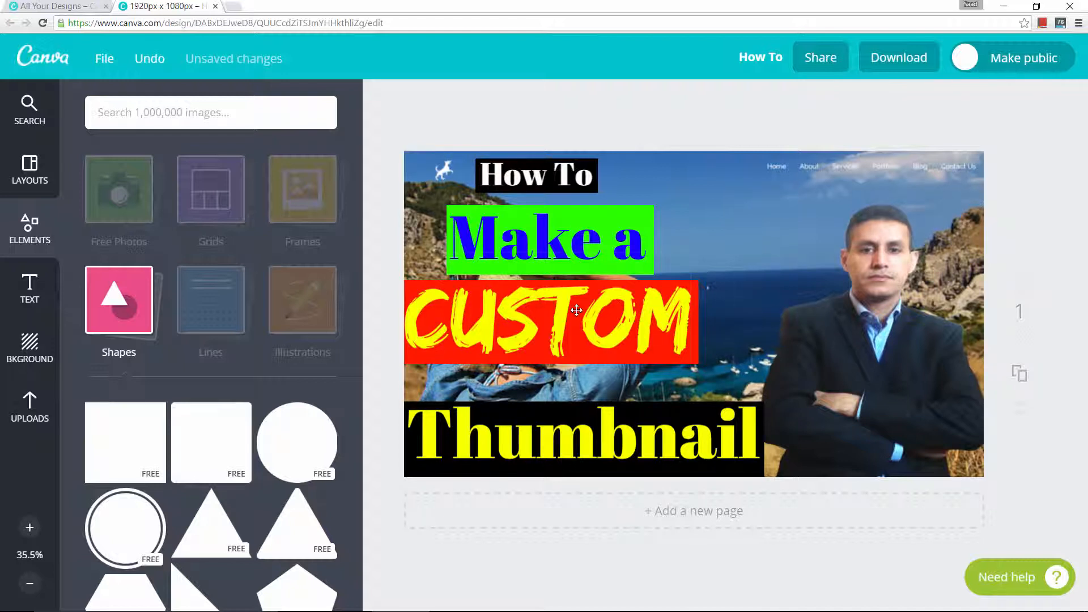
- Move the "CUSTOM" heading and its red rectangle down to sit just above the "Thumbnail" heading
drag(576, 311, 571, 328)
drag(684, 297, 688, 320)
click(755, 246)
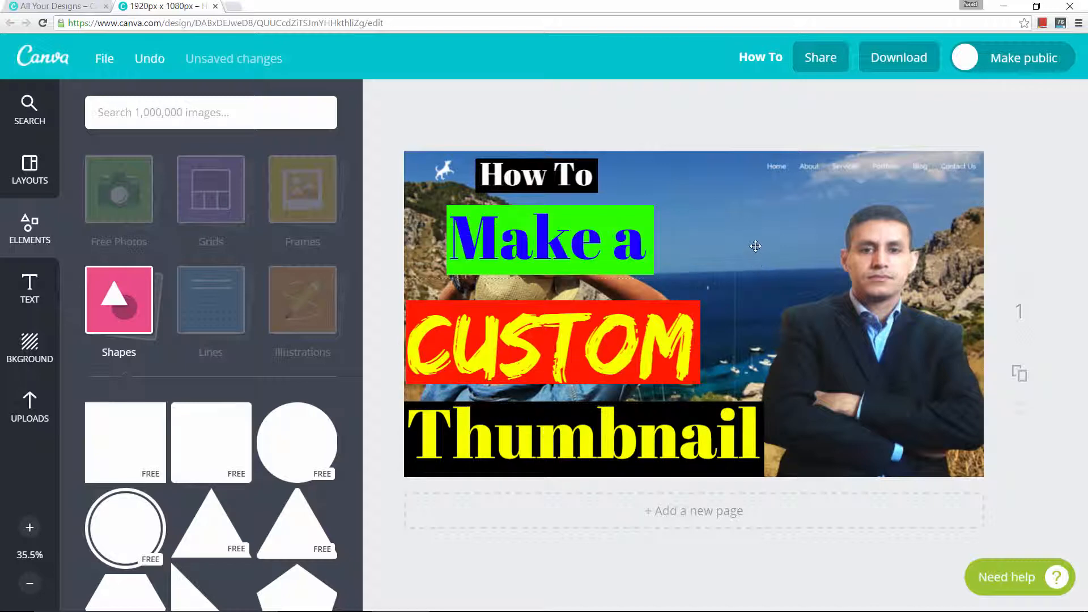
click(828, 588)
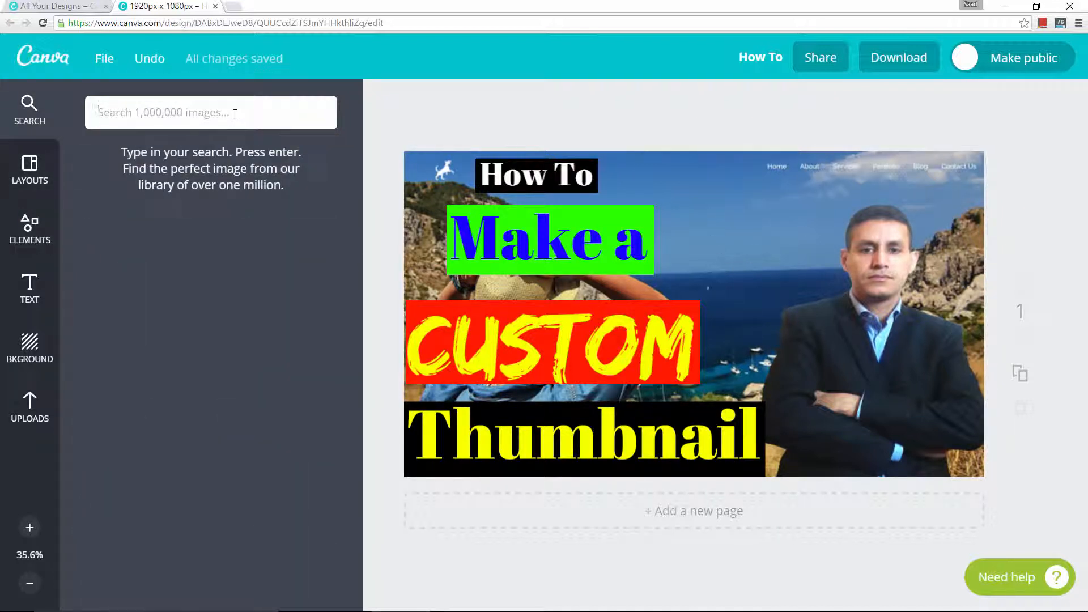
- Search the image library for "youtube" and add the red square YouTube logo to the thumbnail
text(youtube)
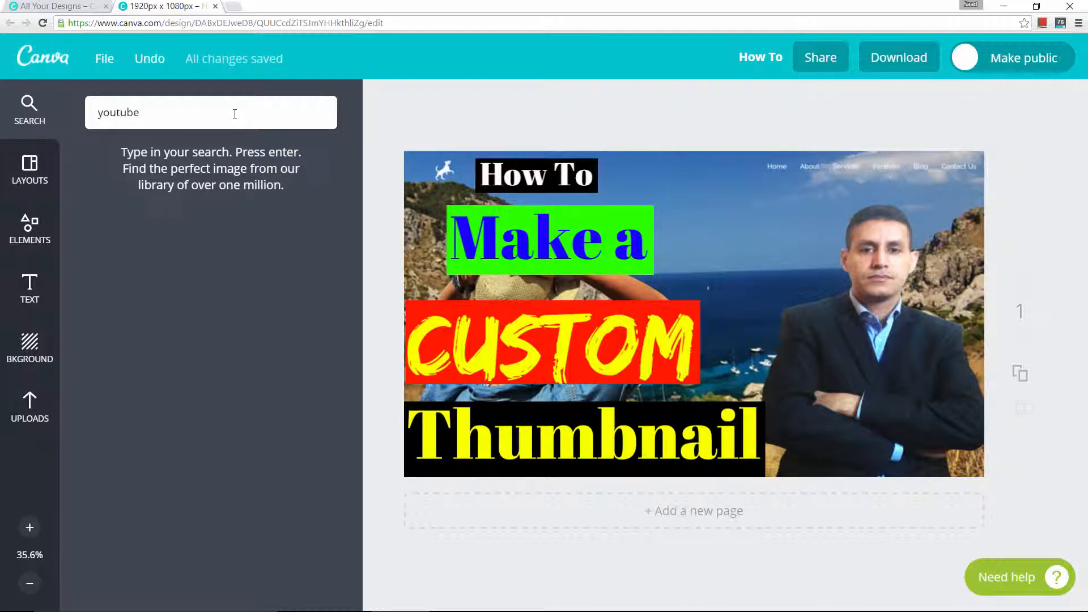
key(Return)
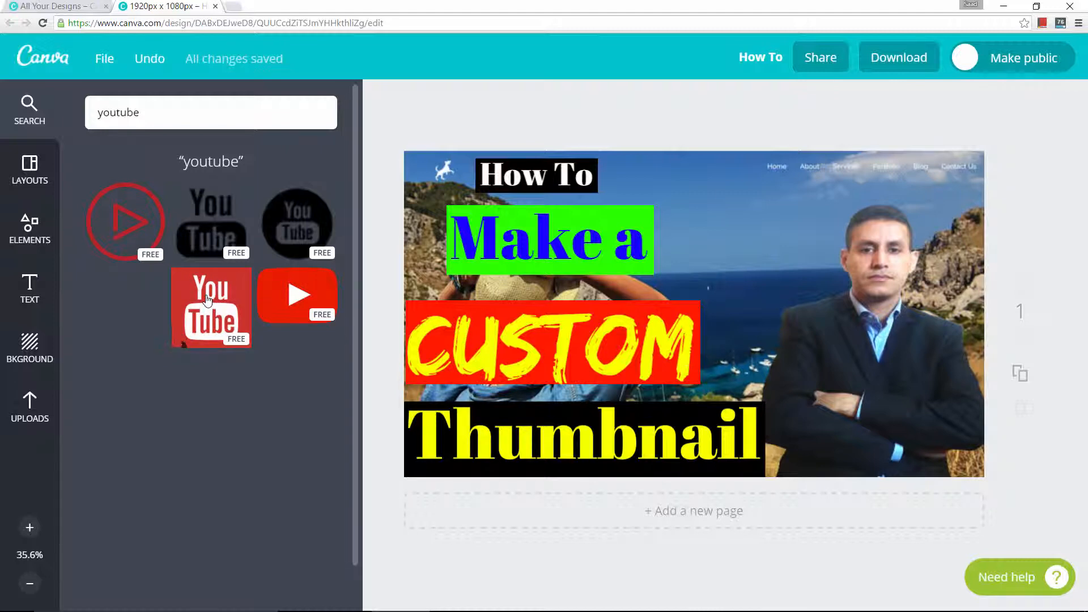
drag(208, 300, 746, 241)
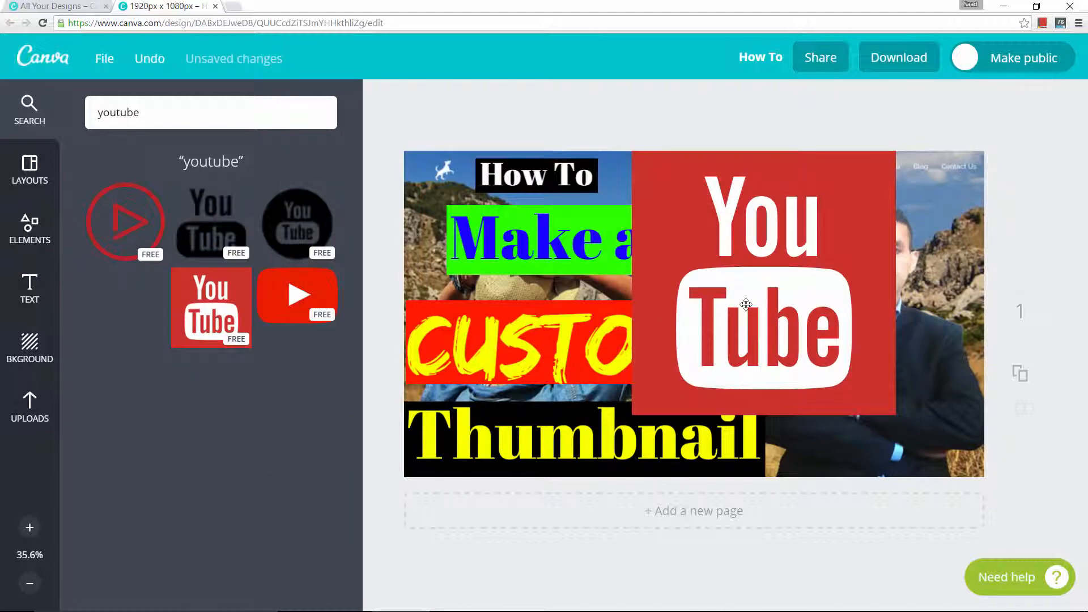
- Shrink the YouTube logo to about half its size and place it at the thumbnail's upper edge, between the headings and the portrait
click(746, 304)
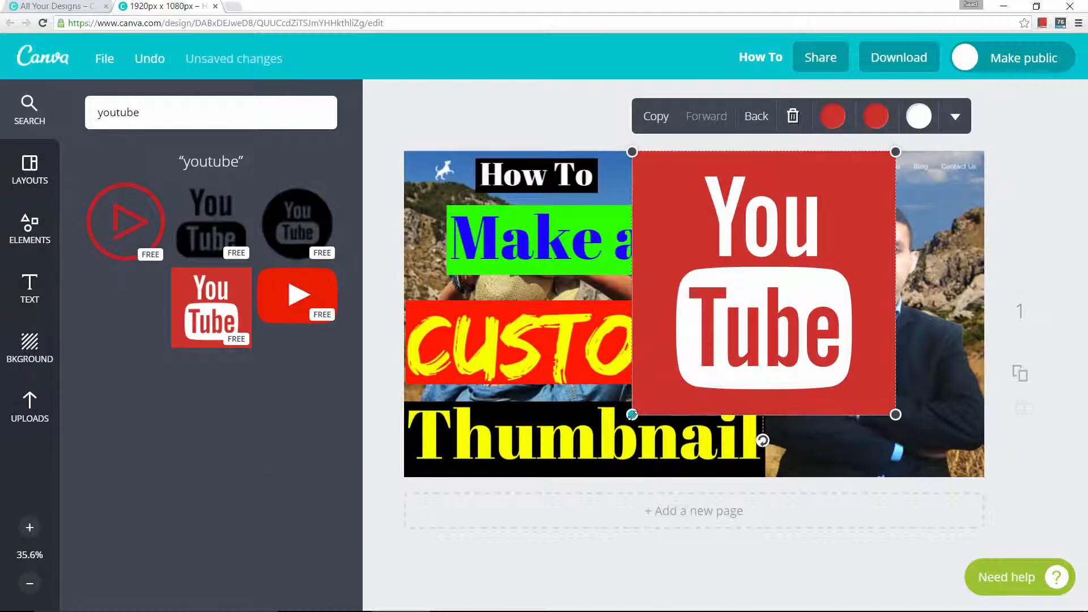
drag(633, 415, 700, 348)
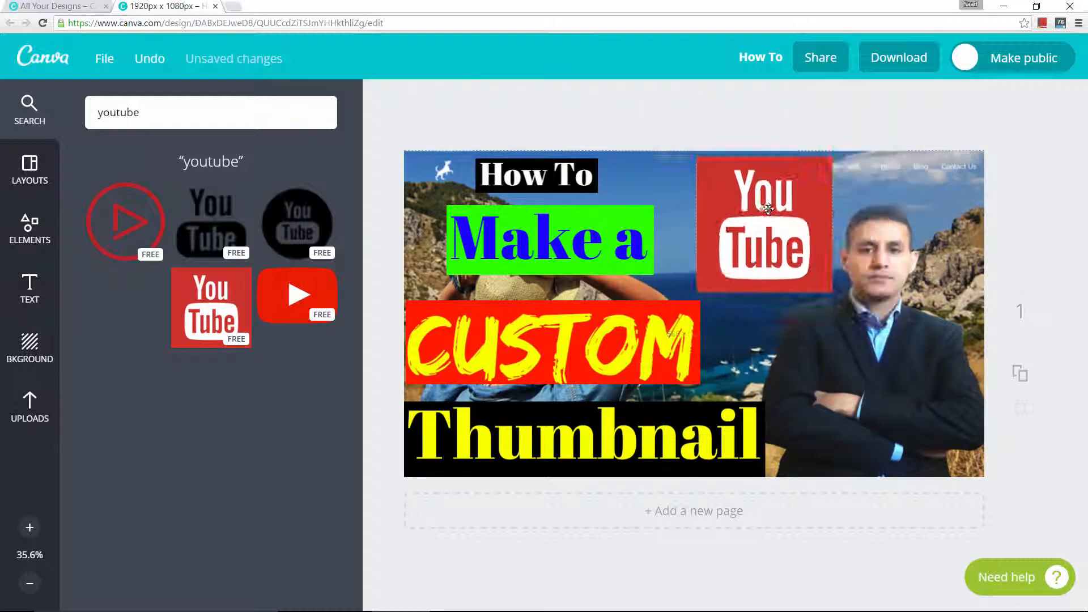
drag(768, 208, 764, 199)
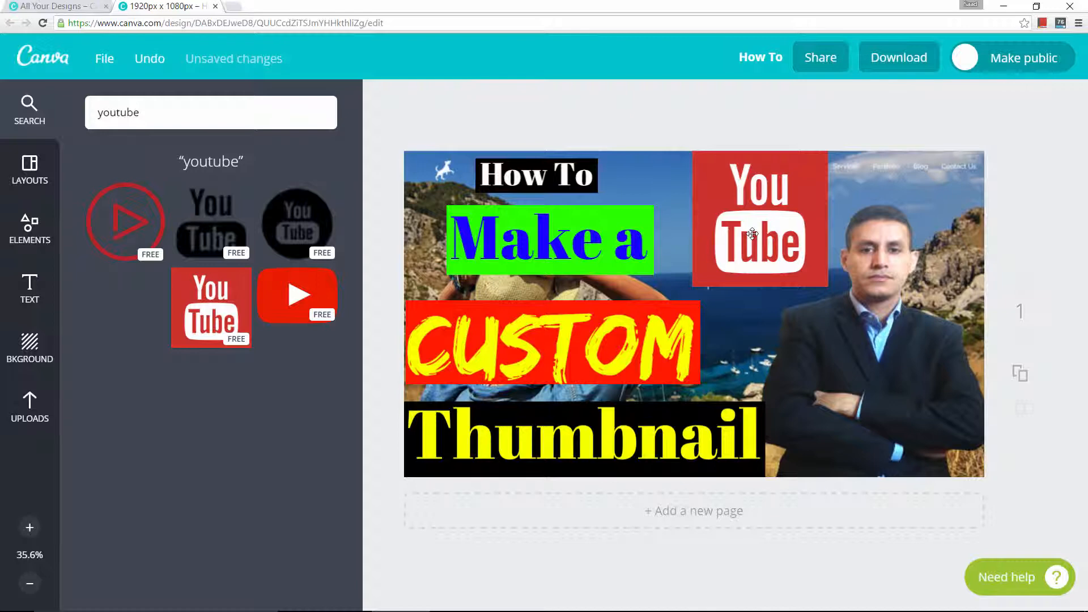
- Download the design as a JPG image for web, saving it as "How To (1)" in the Custom Thumbnail YouTube folder
click(895, 63)
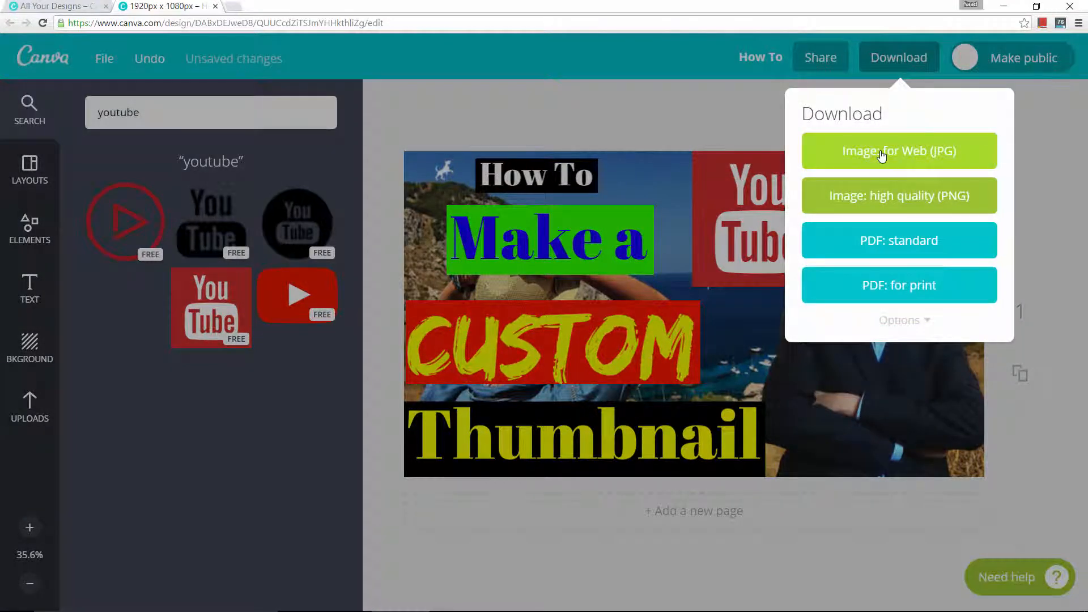
click(881, 153)
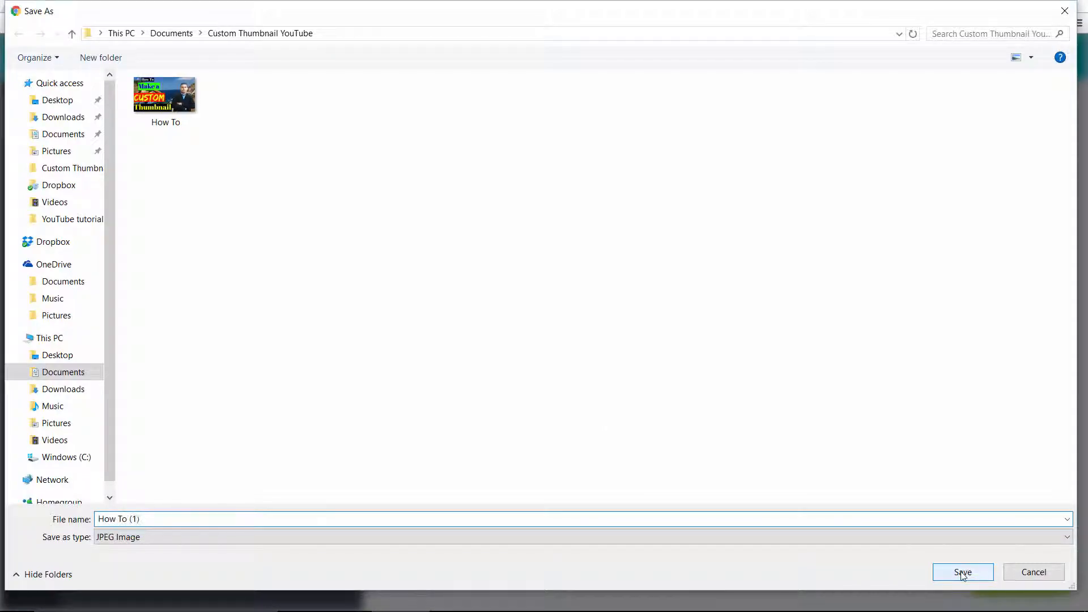
click(962, 573)
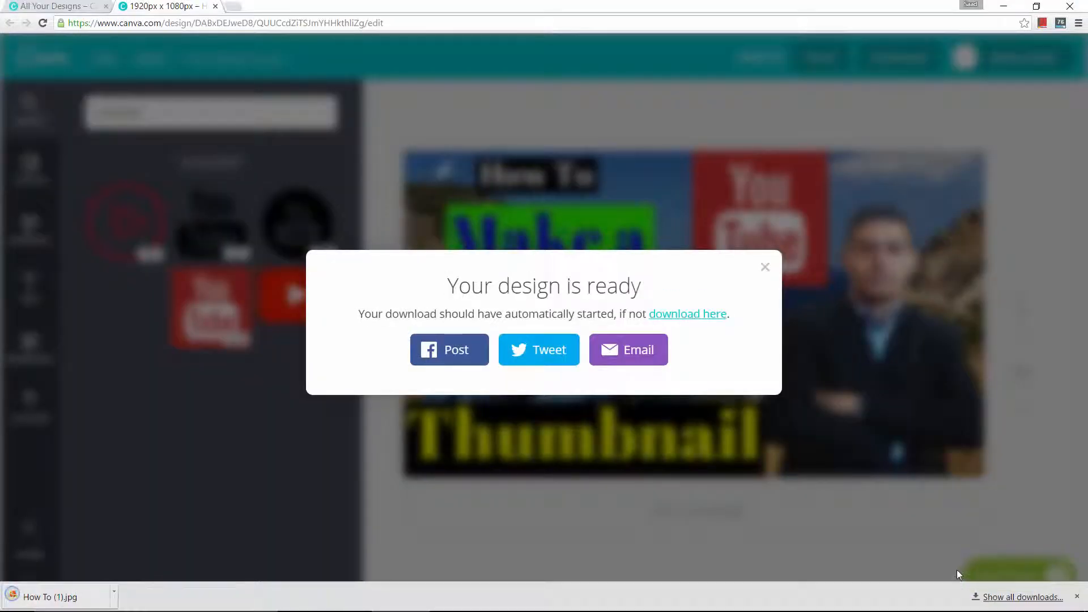